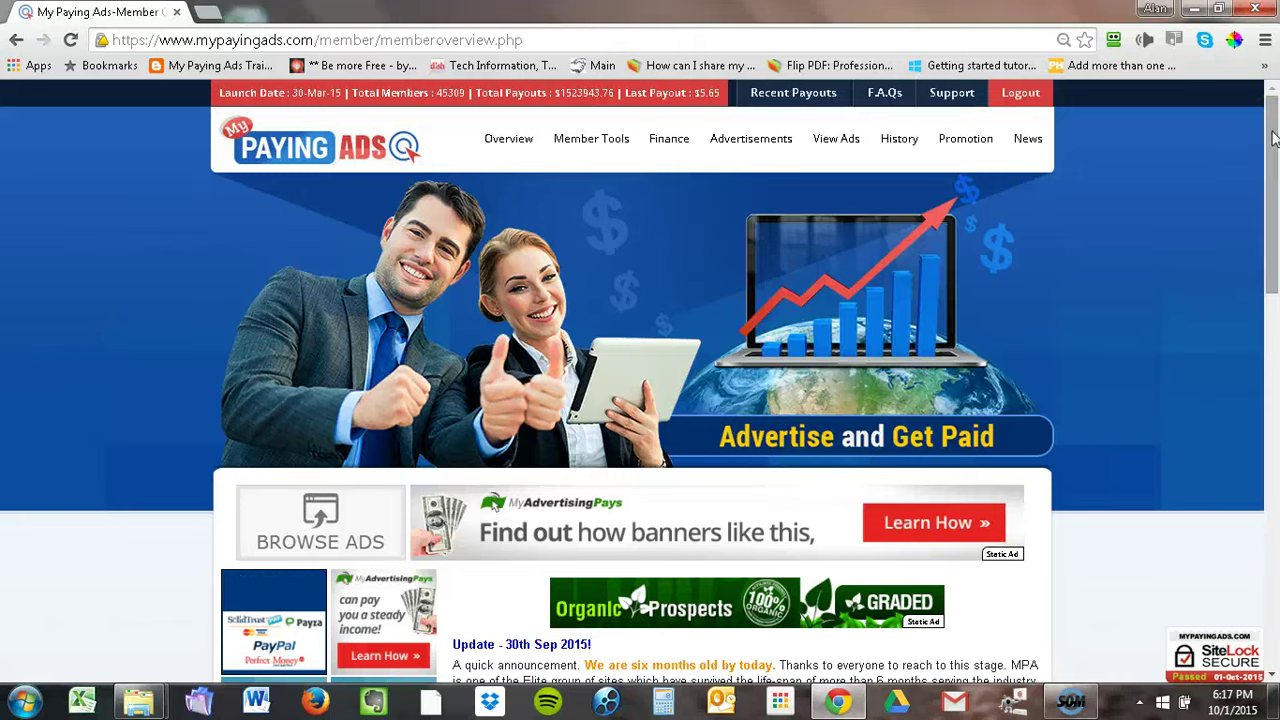
# Review the registration date, last login and share earnings on the member overview page
pyautogui.moveTo(1273, 139); pyautogui.dragTo(1275, 381)
pyautogui.click(1047, 295)
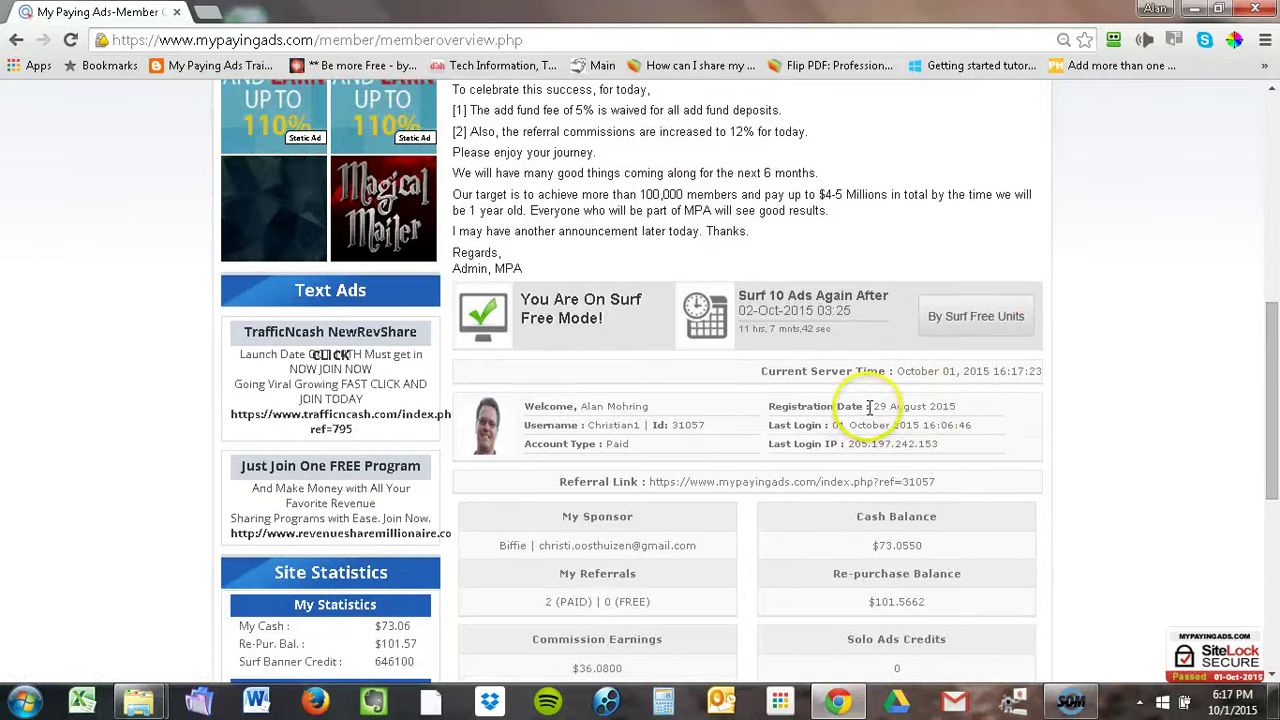
pyautogui.moveTo(943, 406); pyautogui.dragTo(997, 413)
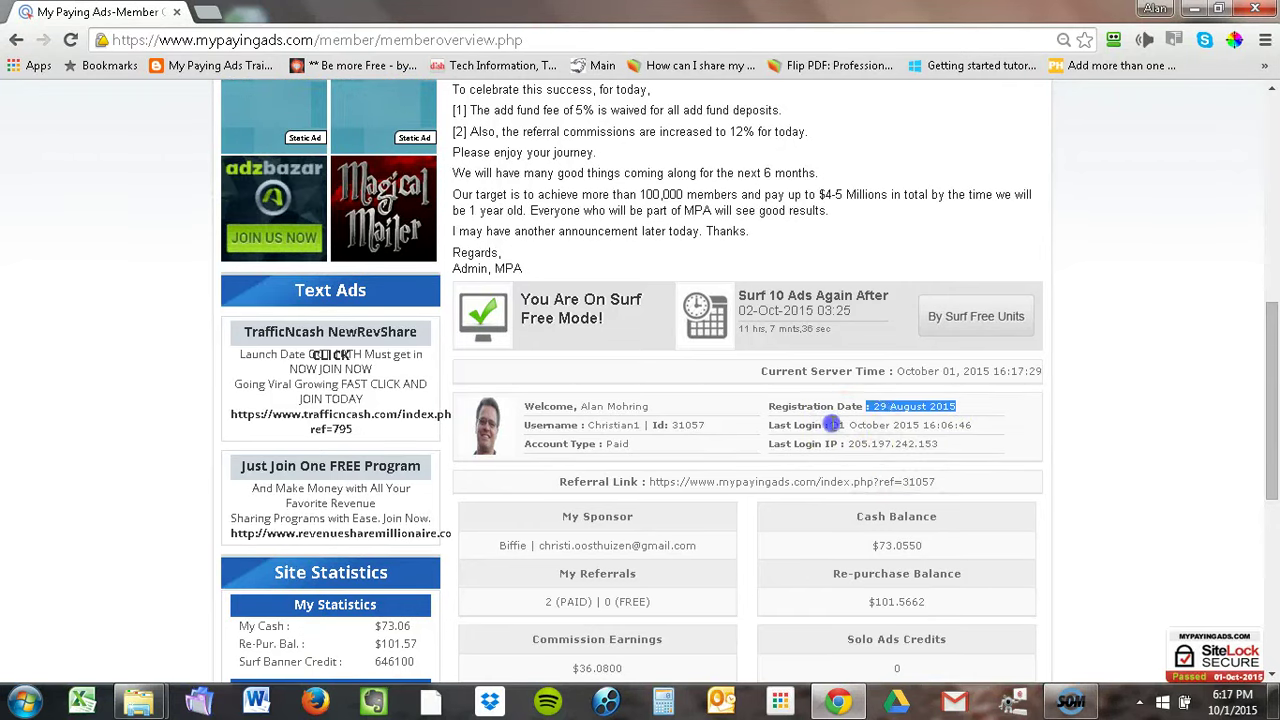
pyautogui.moveTo(831, 425); pyautogui.dragTo(974, 426)
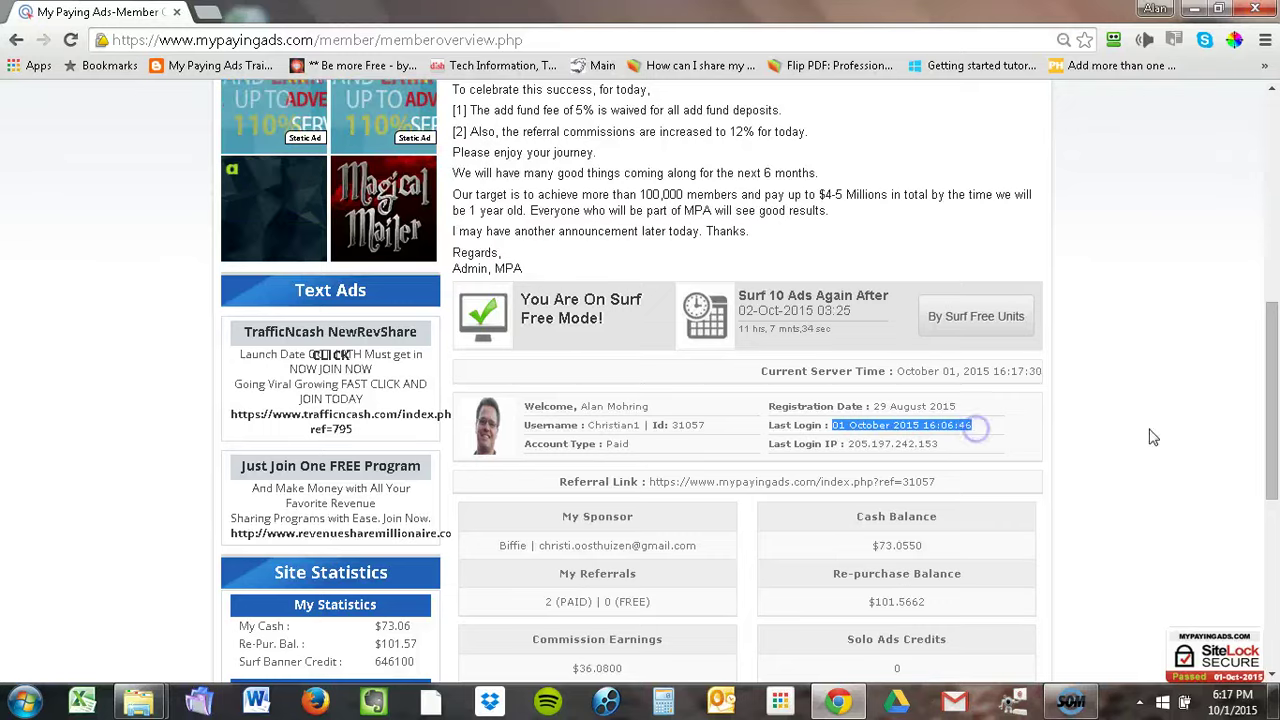
pyautogui.moveTo(1275, 380); pyautogui.dragTo(1276, 432)
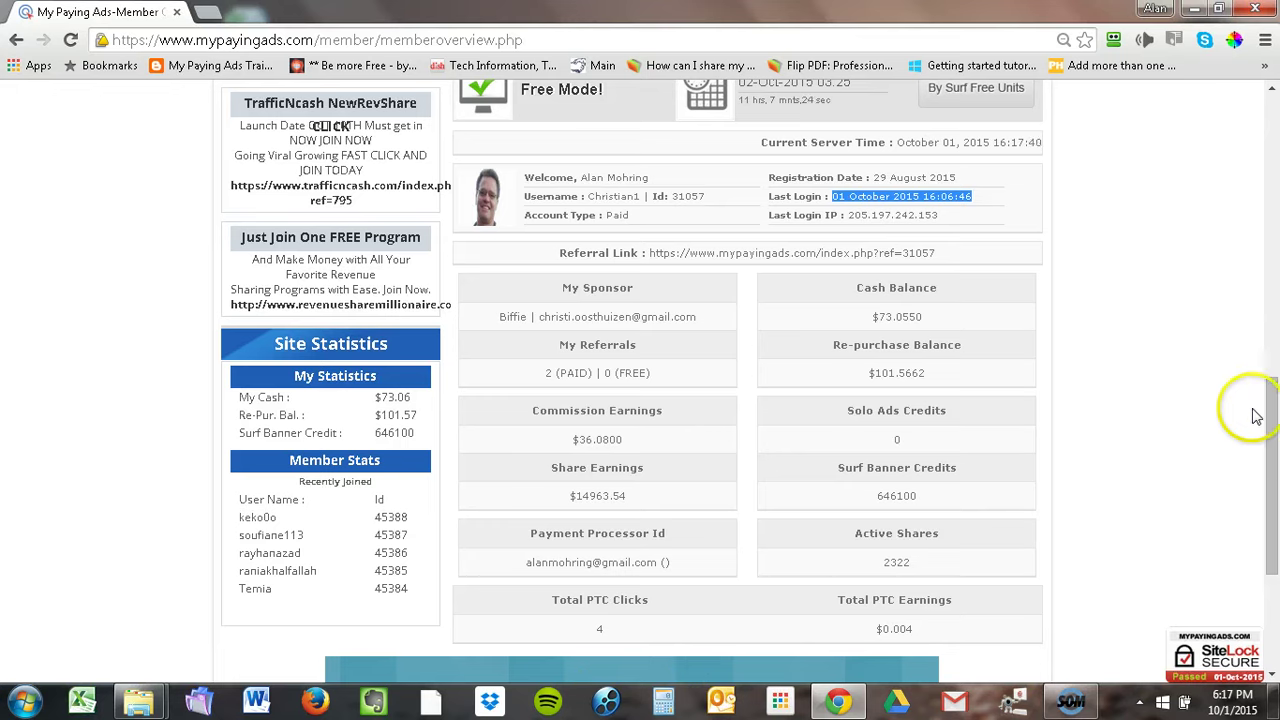
pyautogui.scroll(-1, 1274, 432)
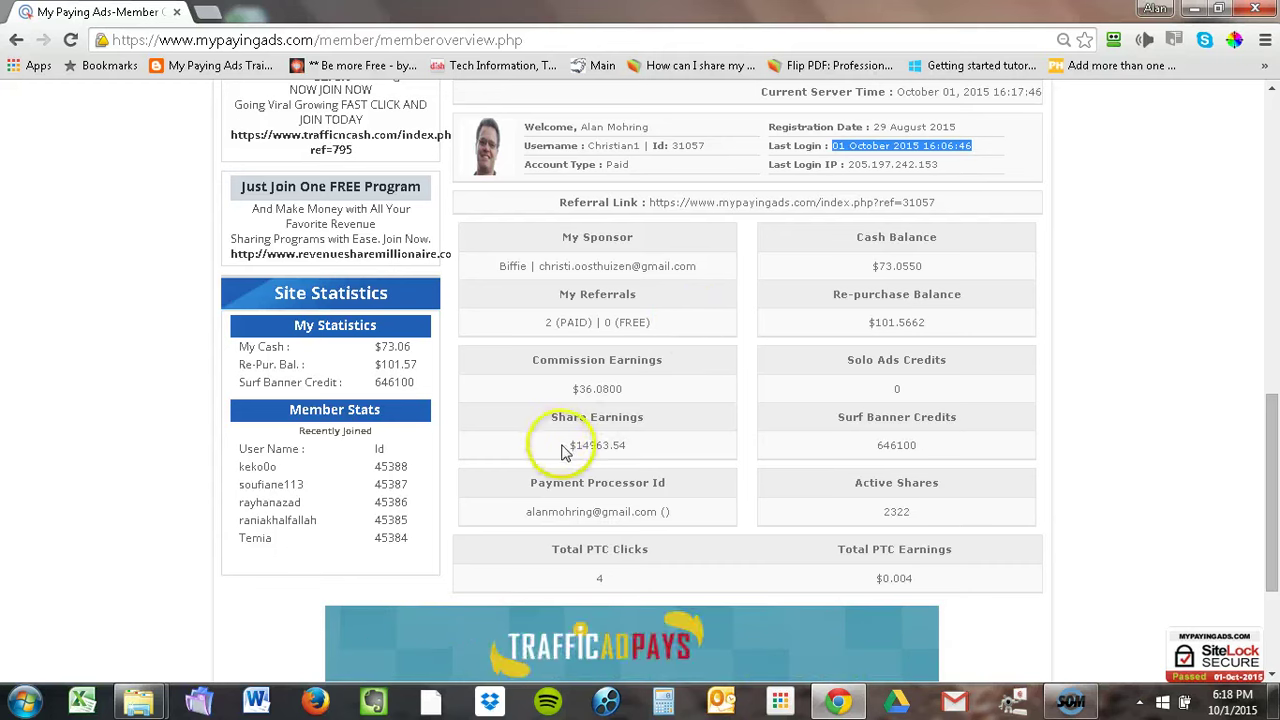
pyautogui.moveTo(592, 447); pyautogui.dragTo(643, 445)
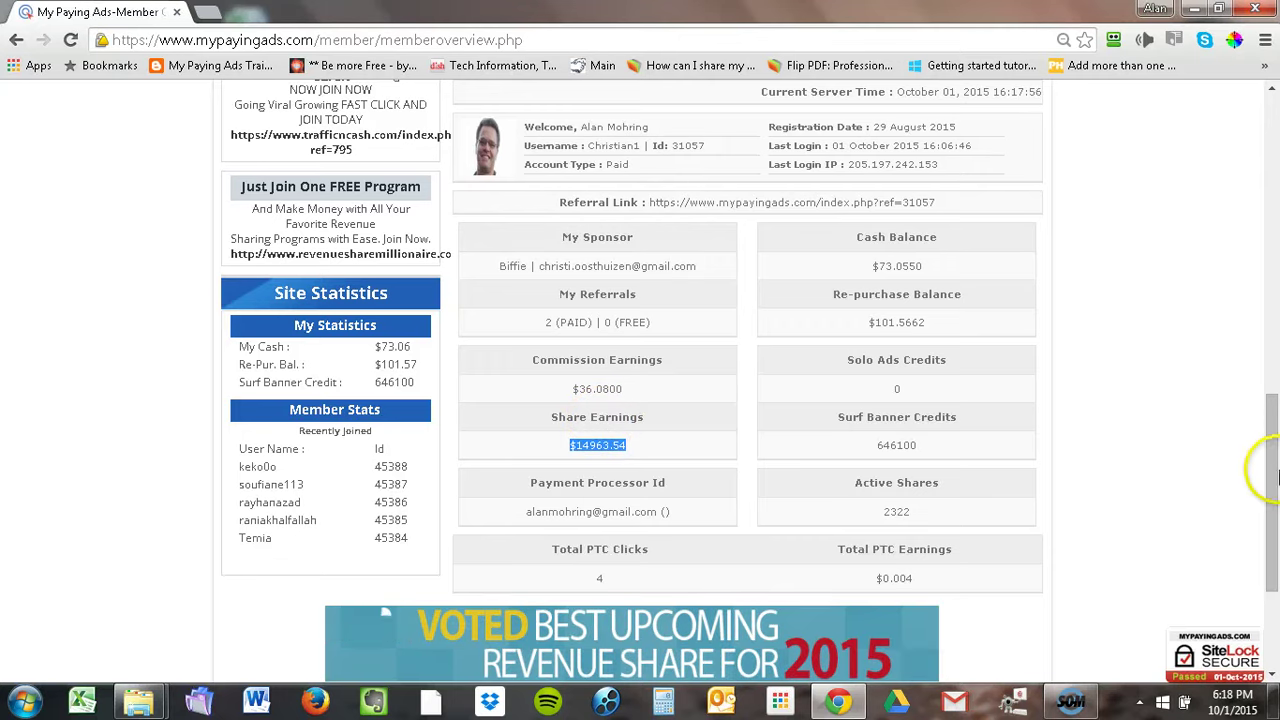
# Open the shares history page and show 500 results per page
pyautogui.moveTo(1274, 466); pyautogui.dragTo(1274, 107)
pyautogui.moveTo(897, 138)
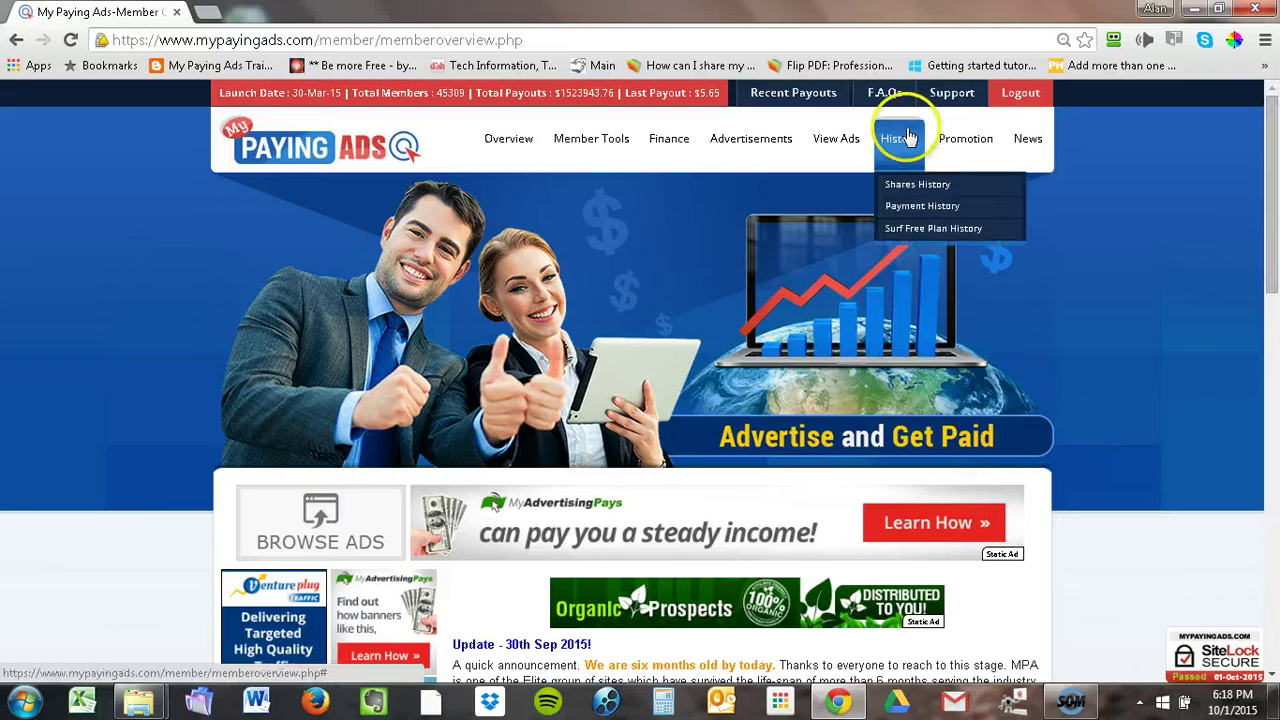
pyautogui.click(903, 190)
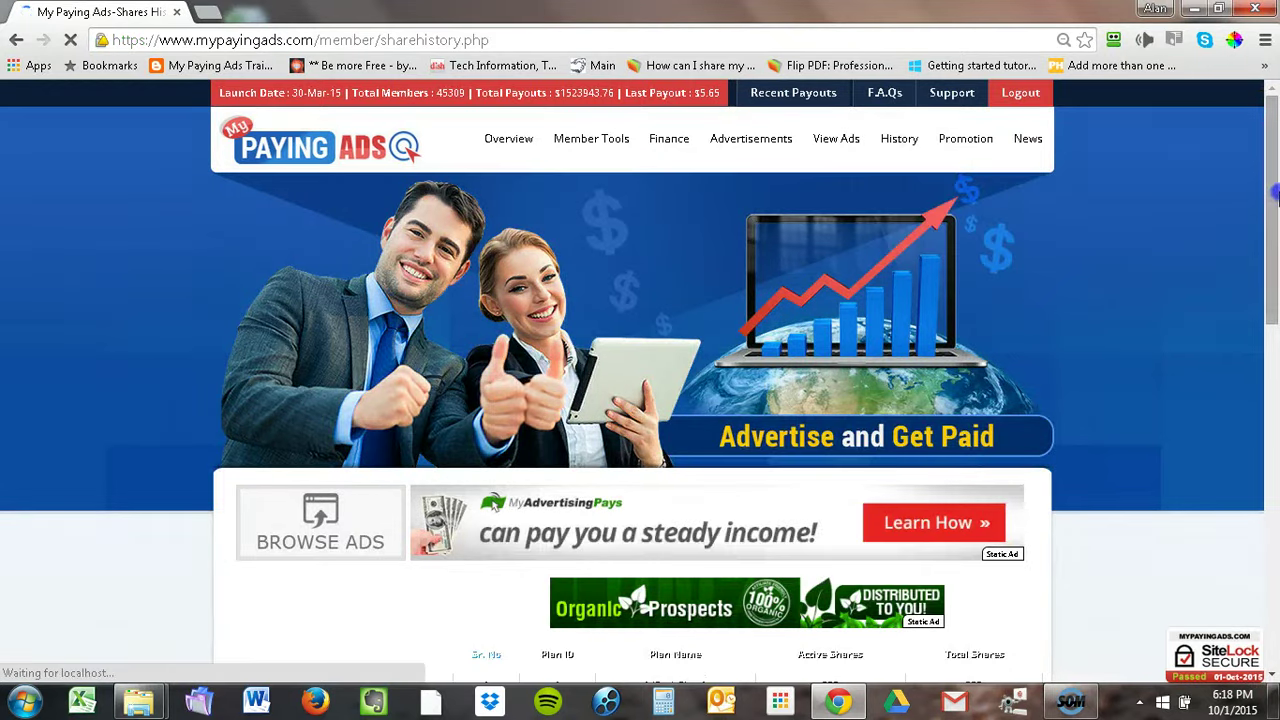
pyautogui.moveTo(1274, 128); pyautogui.dragTo(1276, 292)
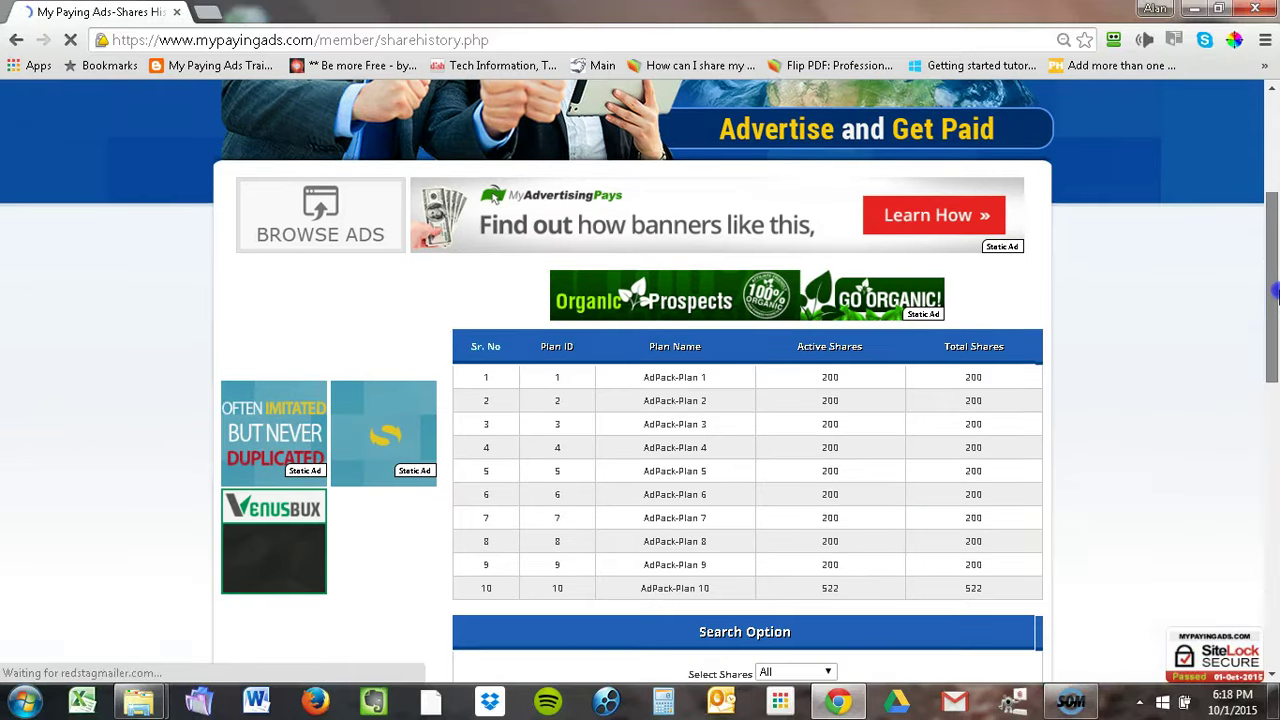
pyautogui.moveTo(1275, 375); pyautogui.dragTo(1273, 588)
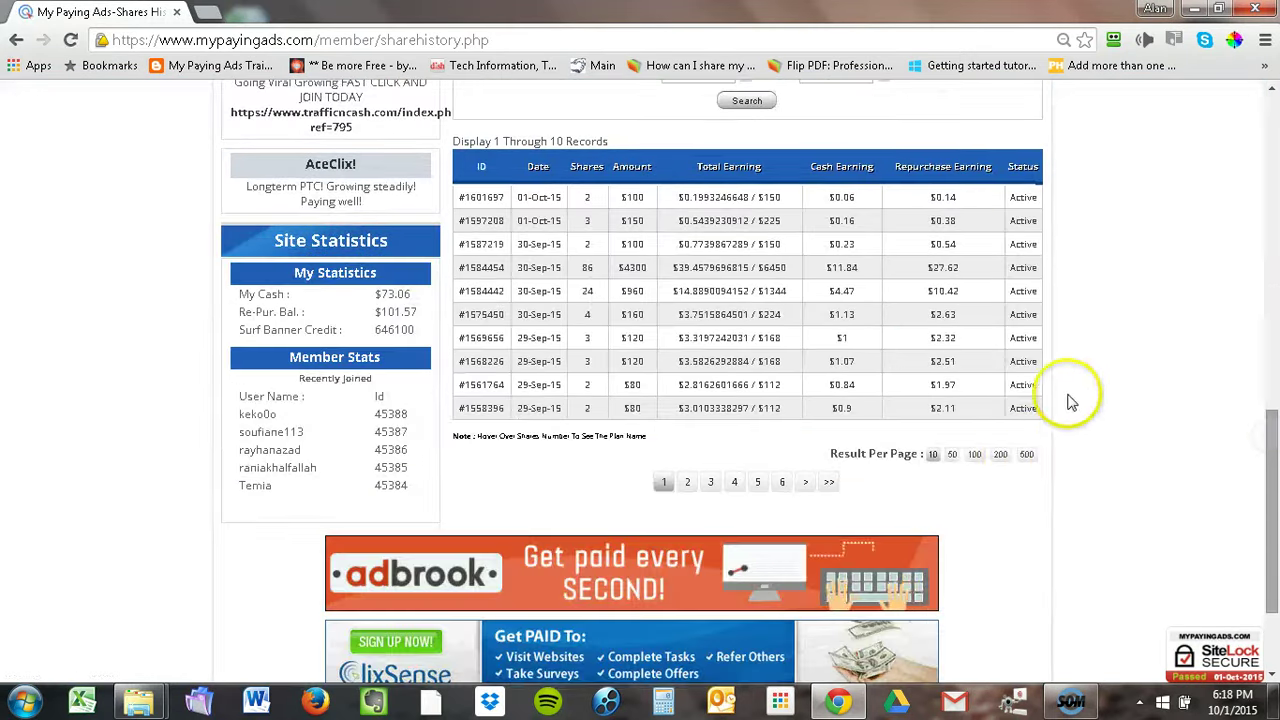
pyautogui.click(1027, 456)
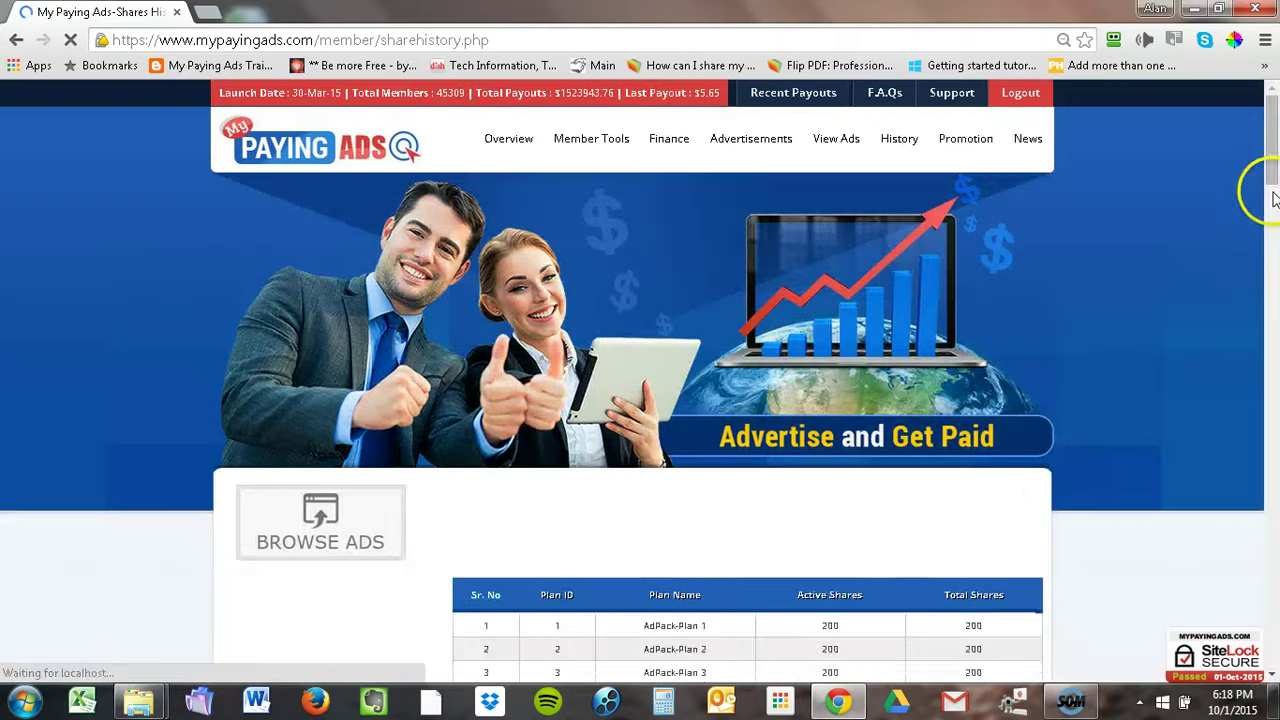
# Select and copy the whole shares history table, from the header row through the last record
pyautogui.moveTo(1272, 140); pyautogui.dragTo(1268, 260)
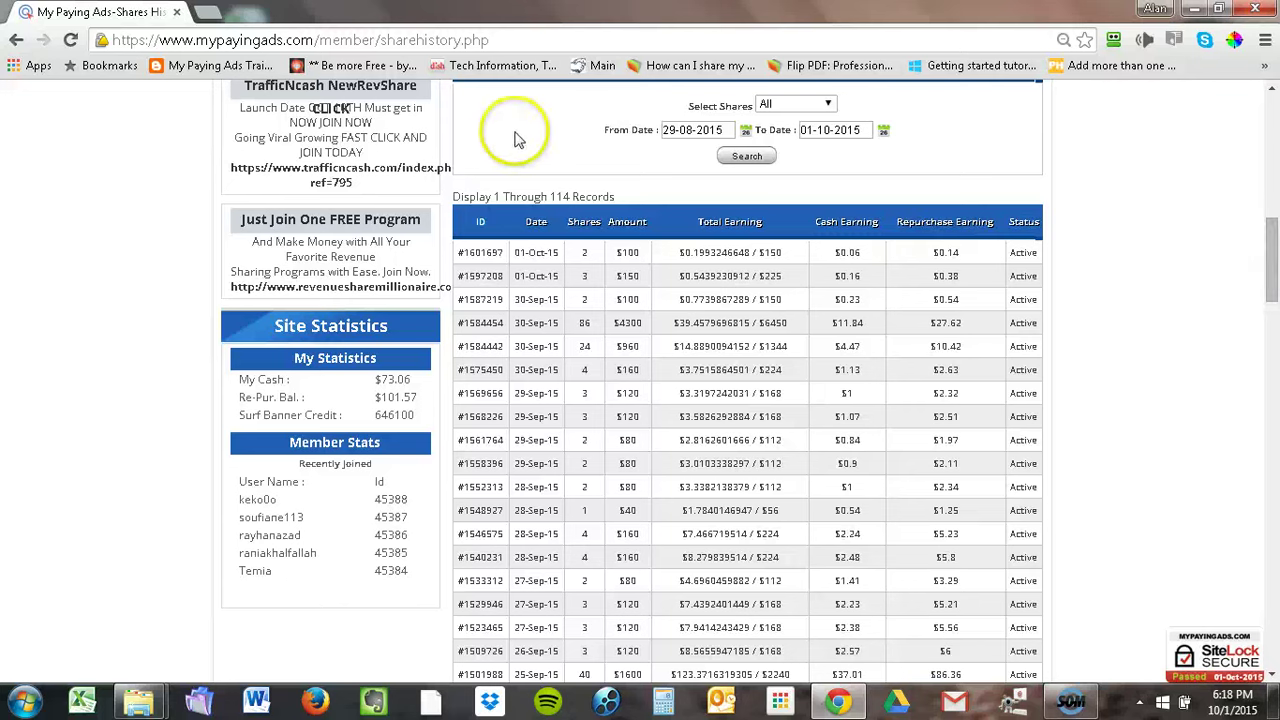
pyautogui.moveTo(575, 250); pyautogui.dragTo(770, 712)
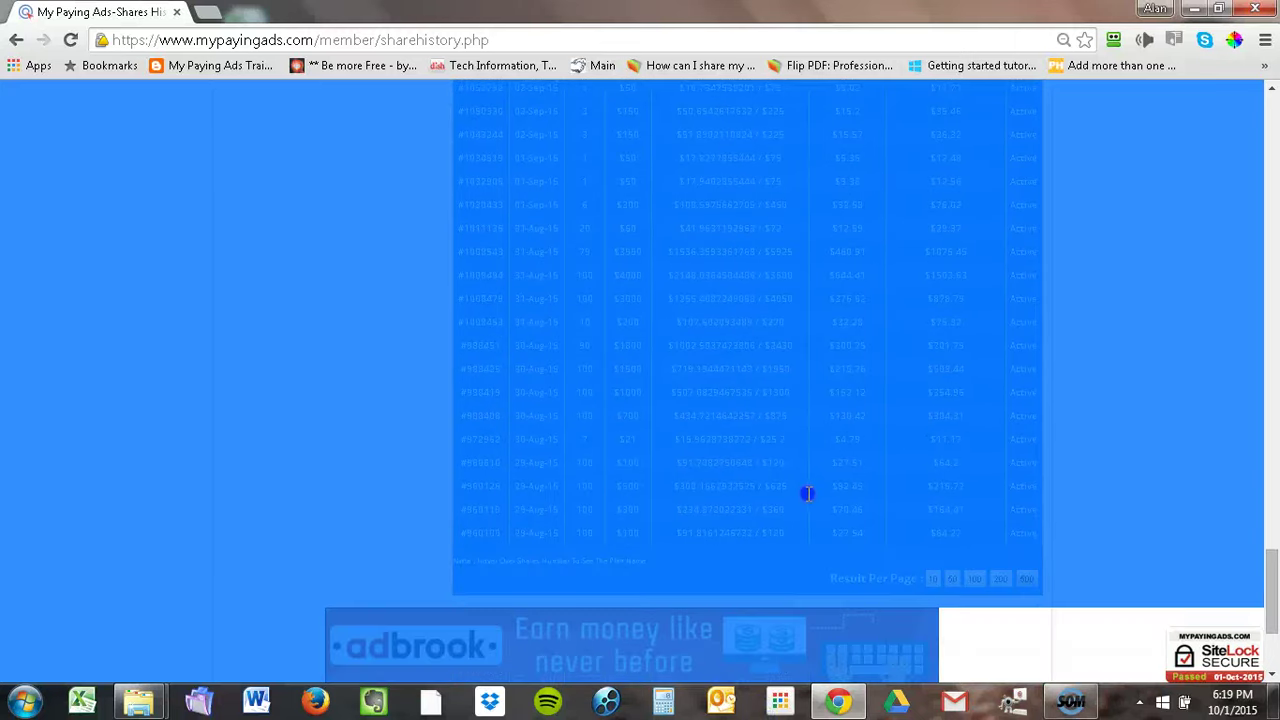
pyautogui.moveTo(828, 502); pyautogui.dragTo(1046, 432)
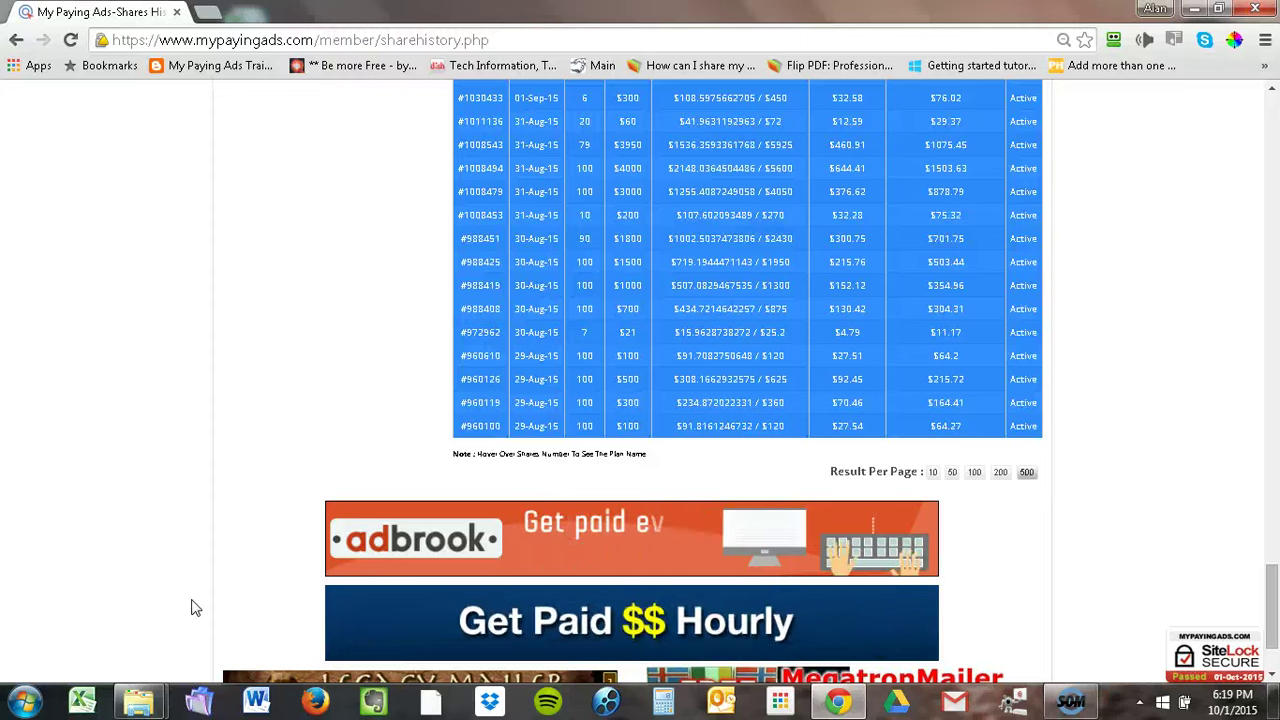
# Switch to Excel and paste the copied shares table into cell A1 of a blank workbook using Paste Special as Text
pyautogui.click(82, 703)
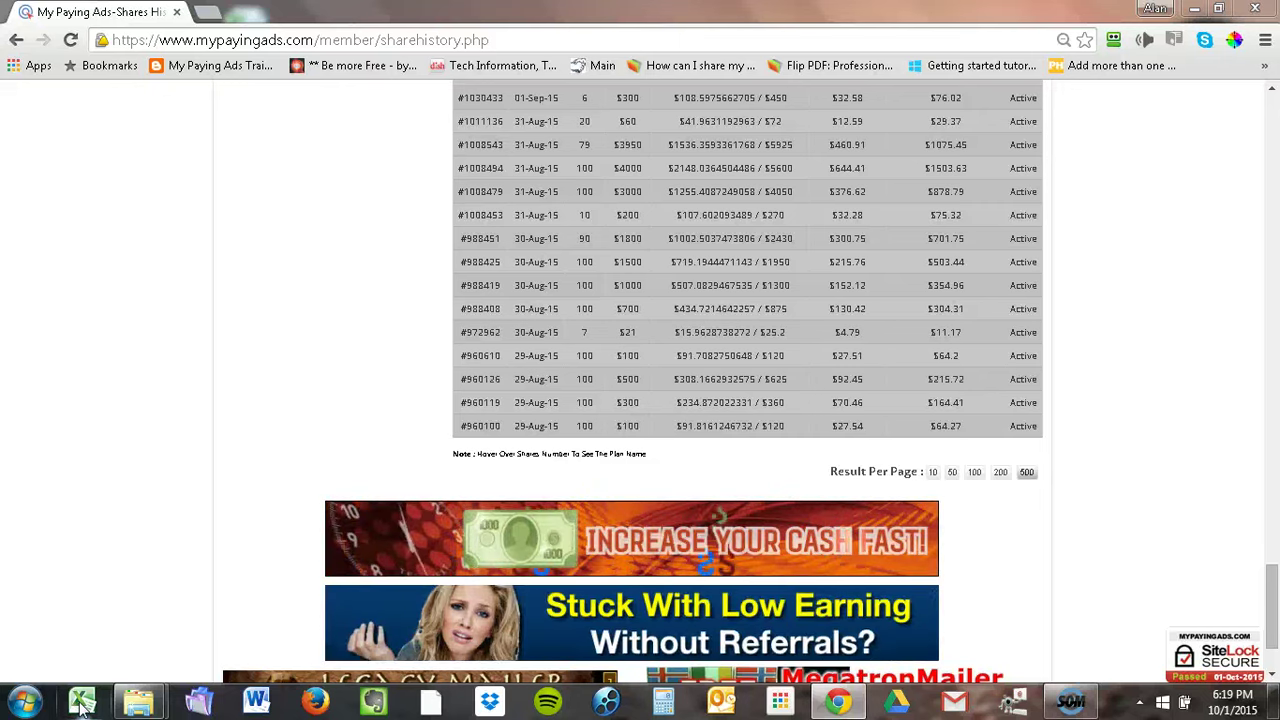
pyautogui.click(82, 703)
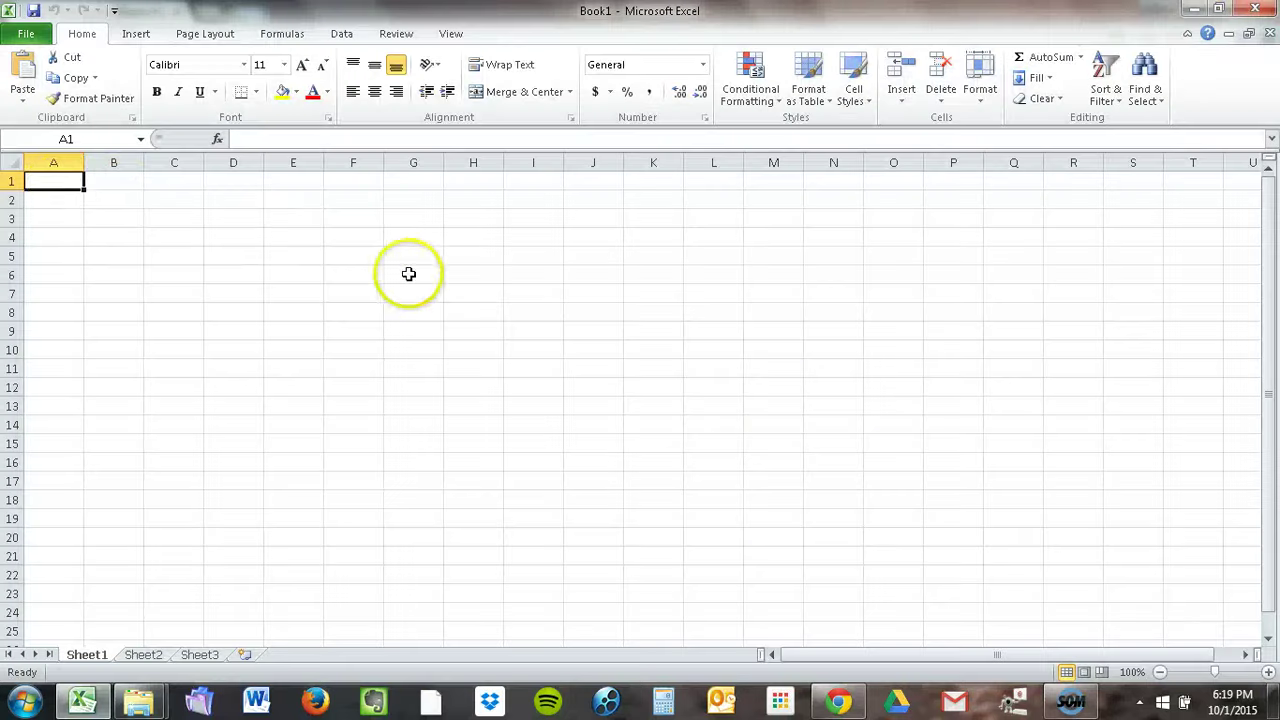
pyautogui.rightClick(60, 178)
pyautogui.press('Escape')
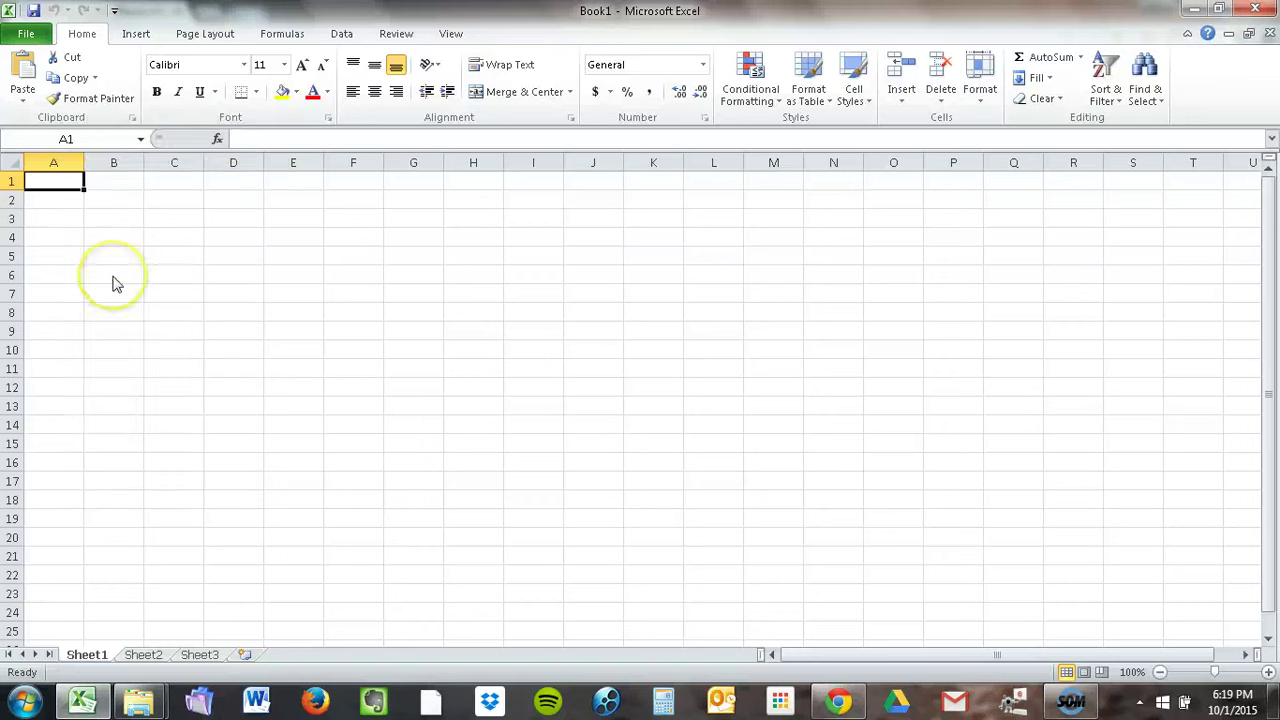
pyautogui.hotkey('ctrl', 'alt', 'v')
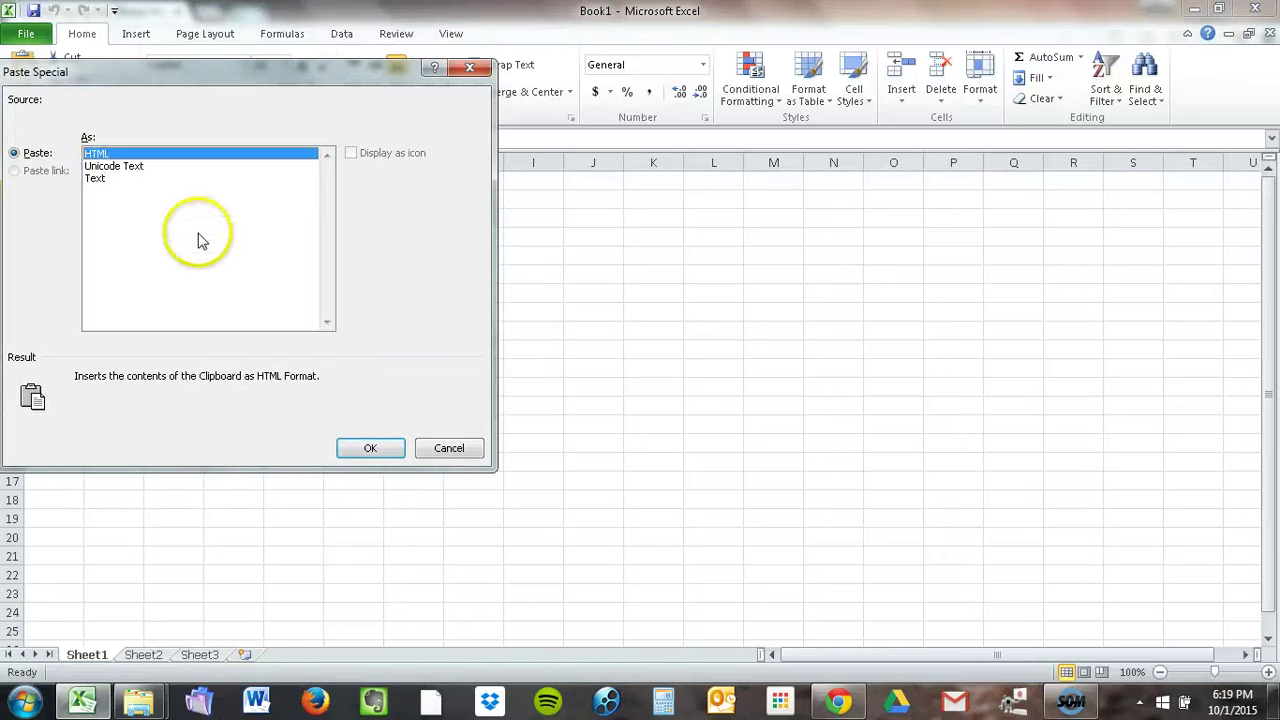
pyautogui.click(104, 180)
pyautogui.click(365, 449)
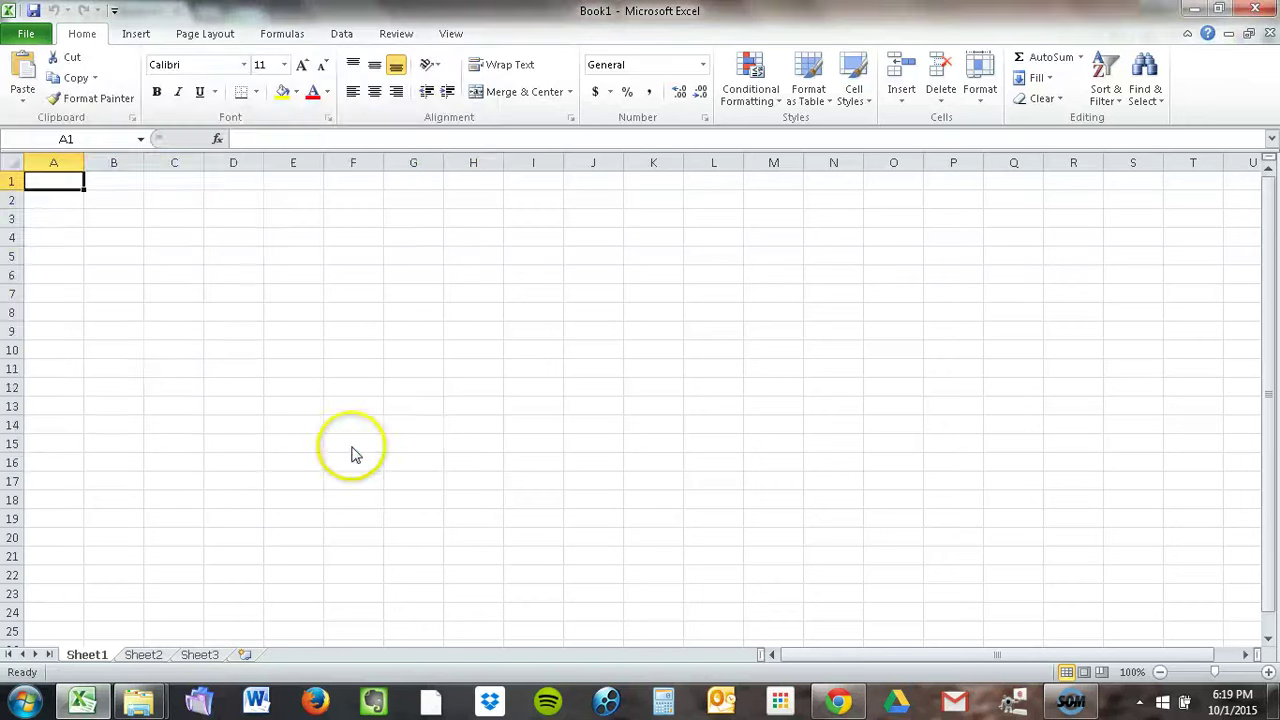
# Freeze the top row of the sheet and deselect the pasted data
pyautogui.click(452, 34)
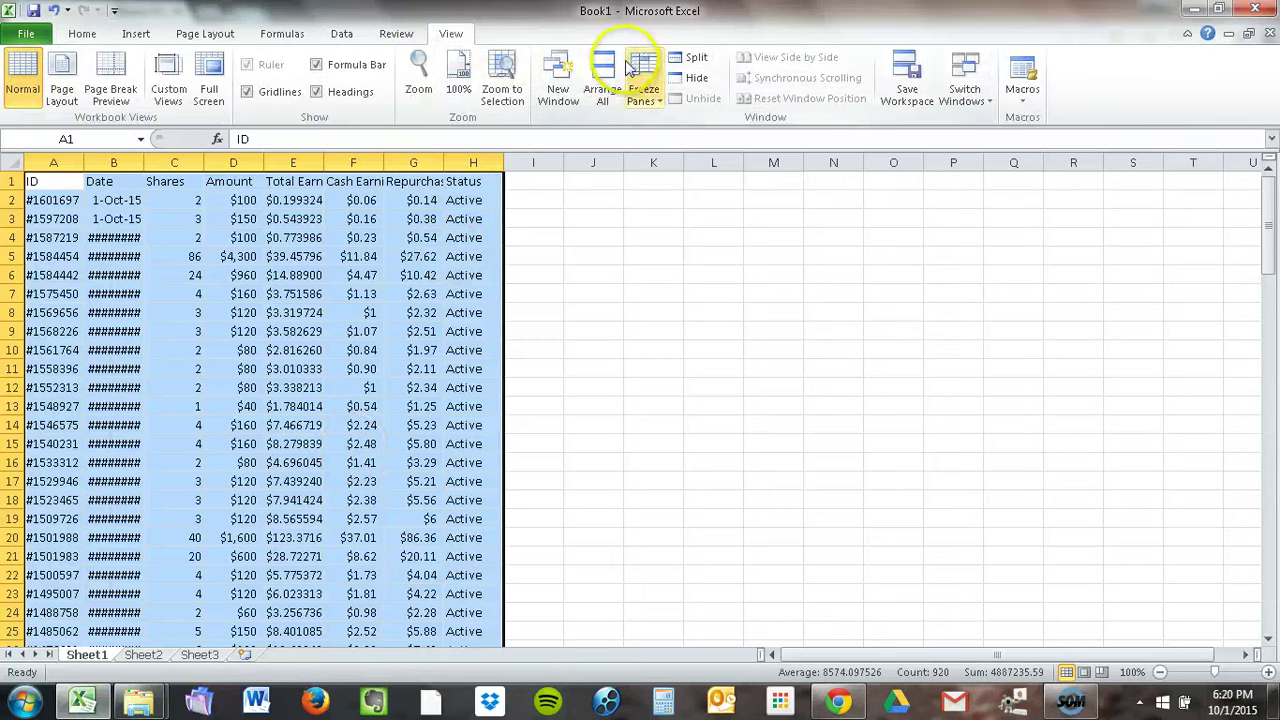
pyautogui.click(641, 101)
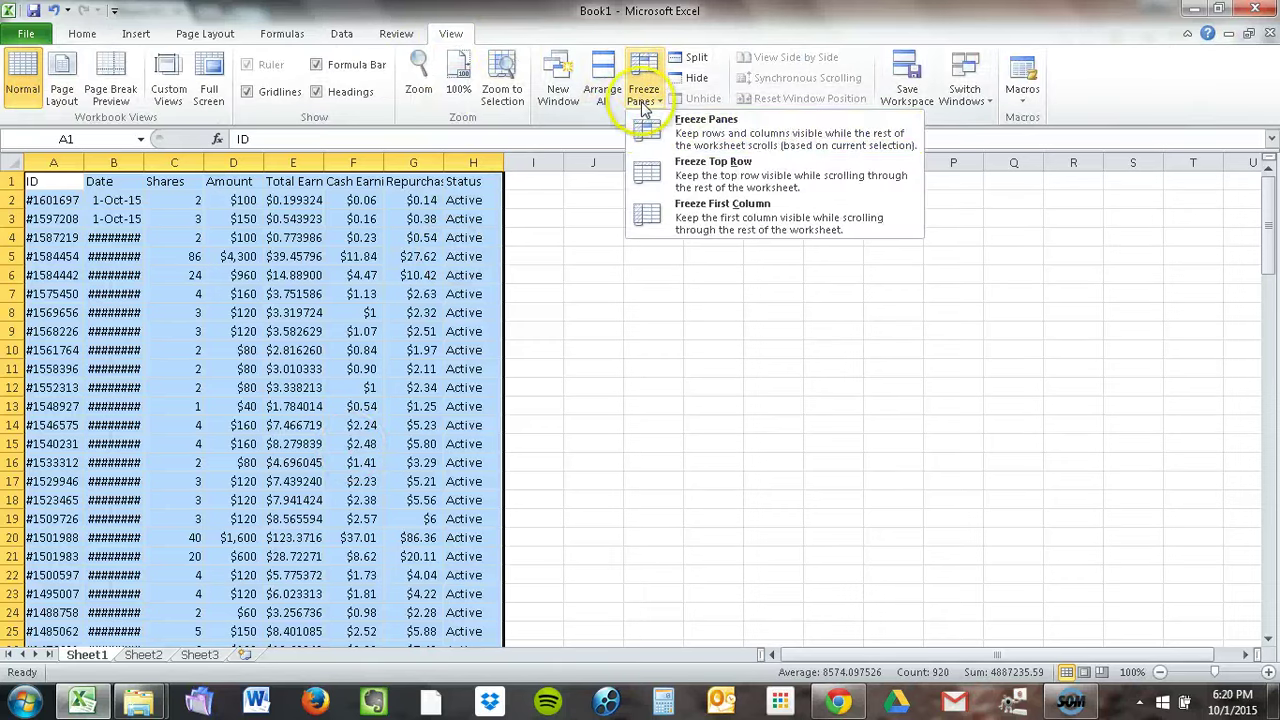
pyautogui.click(660, 168)
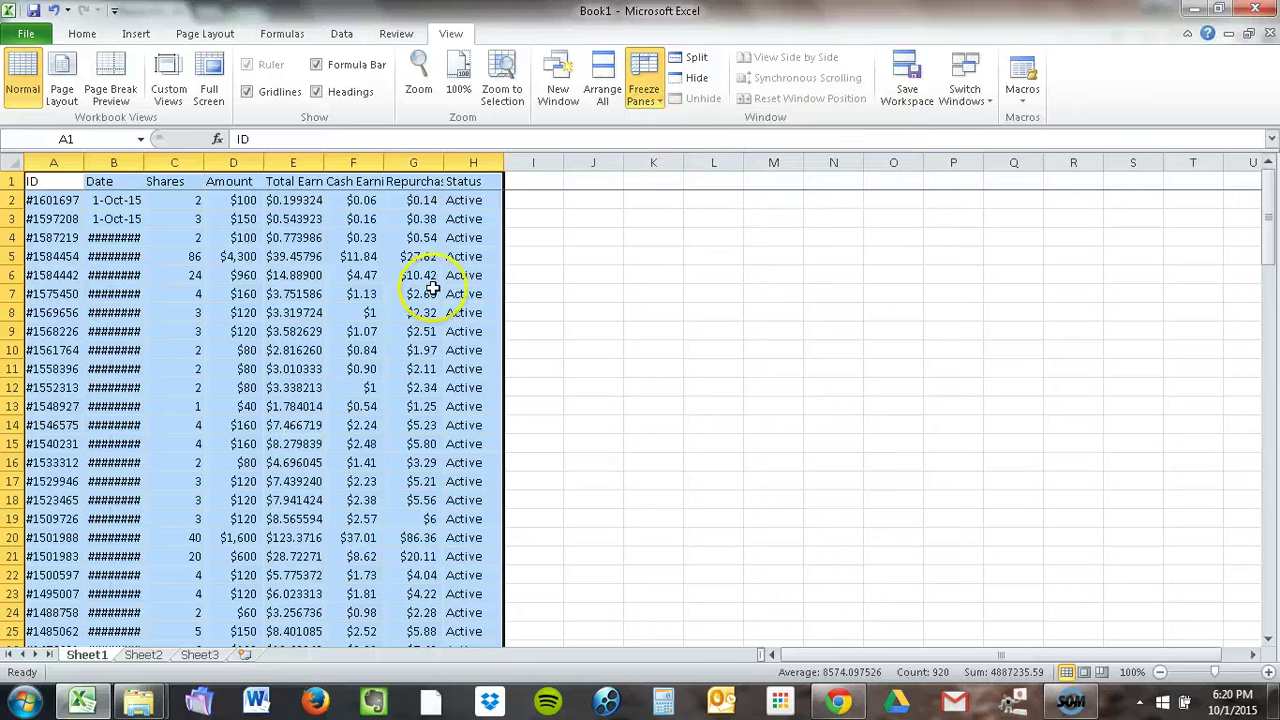
pyautogui.click(361, 351)
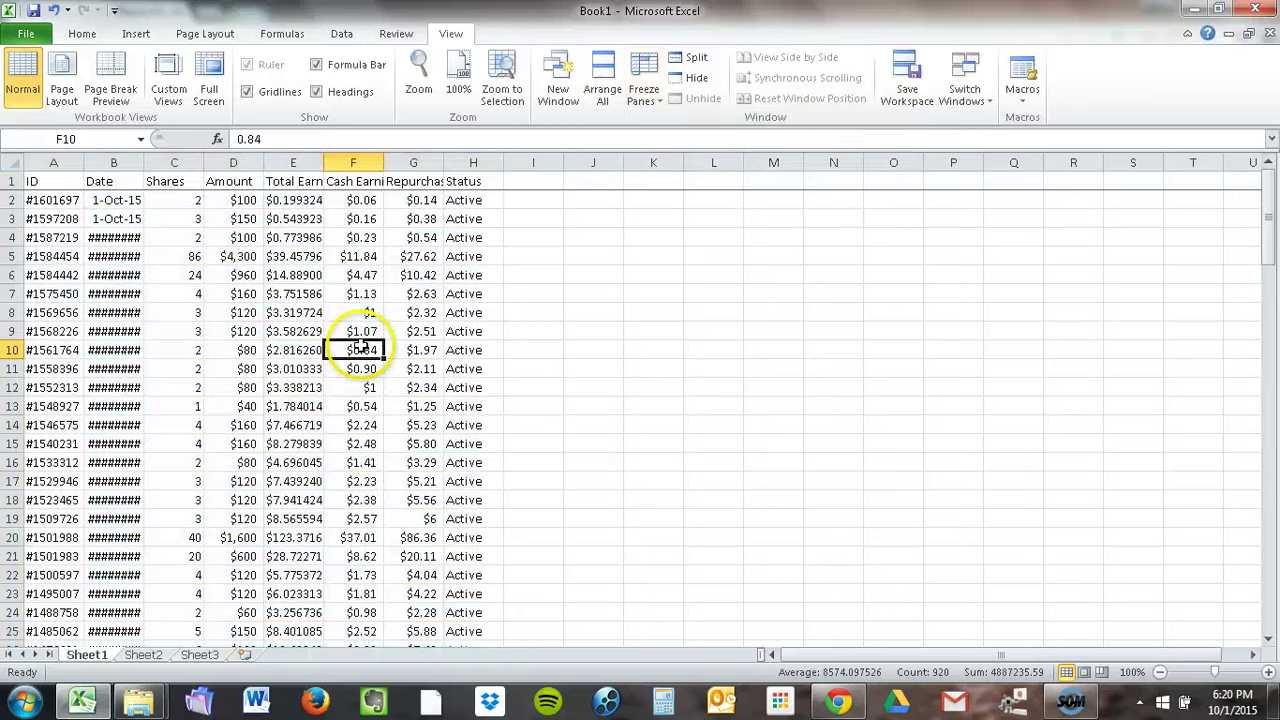
# Total the cash earnings column with AutoSum over F2:F115 in cell F116, directly below the last record
pyautogui.click(358, 162)
pyautogui.click(358, 255)
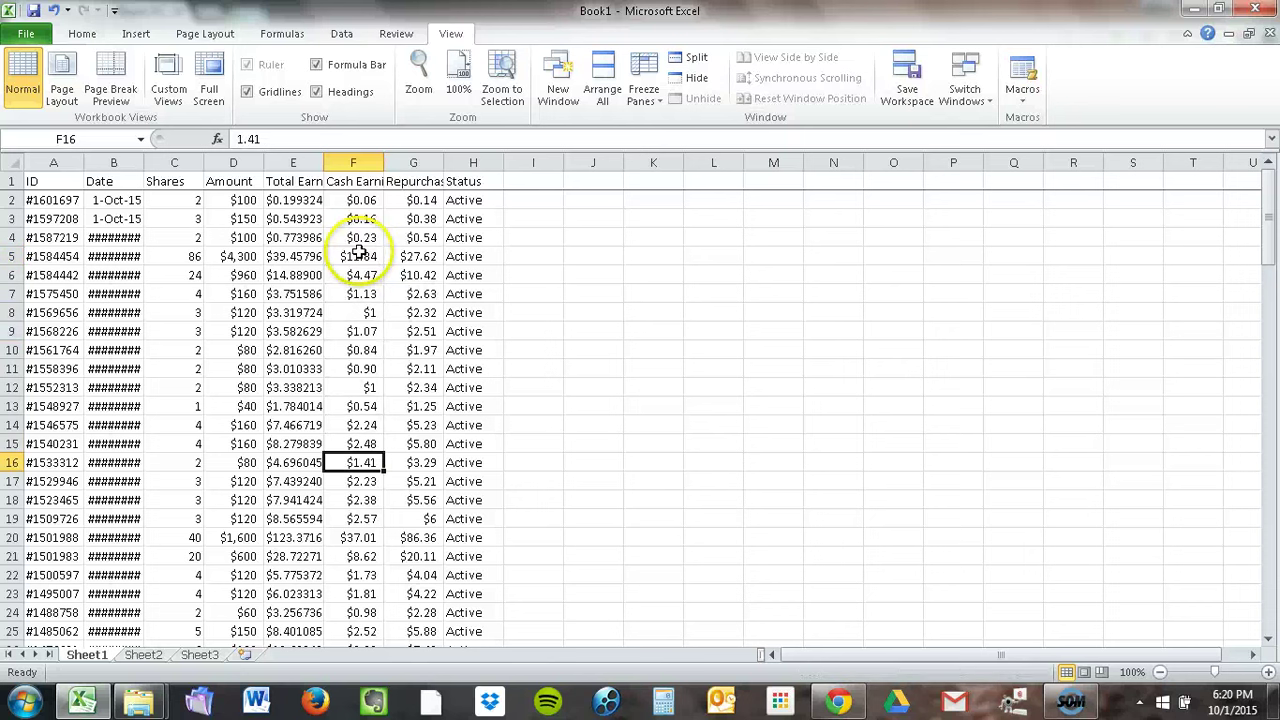
pyautogui.press('Down')
pyautogui.press('Down')
pyautogui.press('Down')
pyautogui.press('Down')
pyautogui.press('Down')
pyautogui.press('Down')
pyautogui.press('Down')
pyautogui.press('Down')
pyautogui.press('Down')
pyautogui.press('Down')
pyautogui.press('Down')
pyautogui.press('Down')
pyautogui.press('Down')
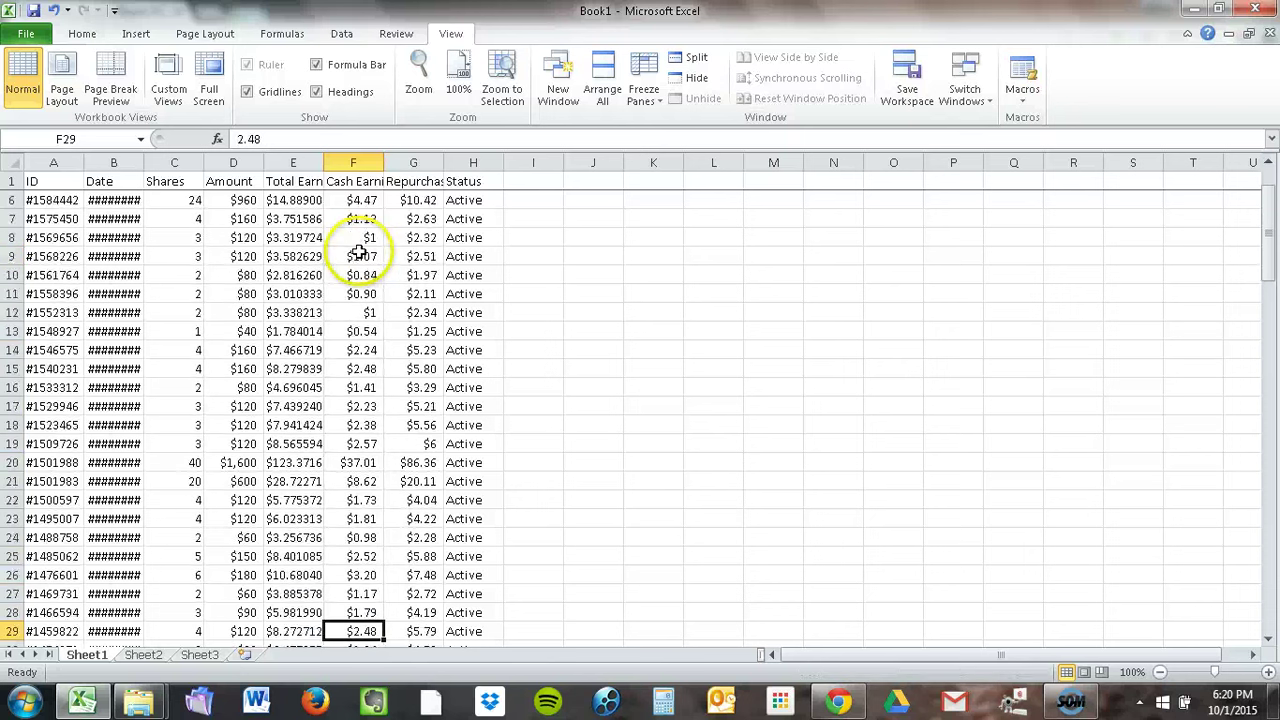
pyautogui.press('Down')
pyautogui.press('Down')
pyautogui.press('Down')
pyautogui.press('Down')
pyautogui.press('Down')
pyautogui.press('Down')
pyautogui.press('Down')
pyautogui.press('Down')
pyautogui.press('Down')
pyautogui.press('Down')
pyautogui.press('Down')
pyautogui.press('Down')
pyautogui.press('Down')
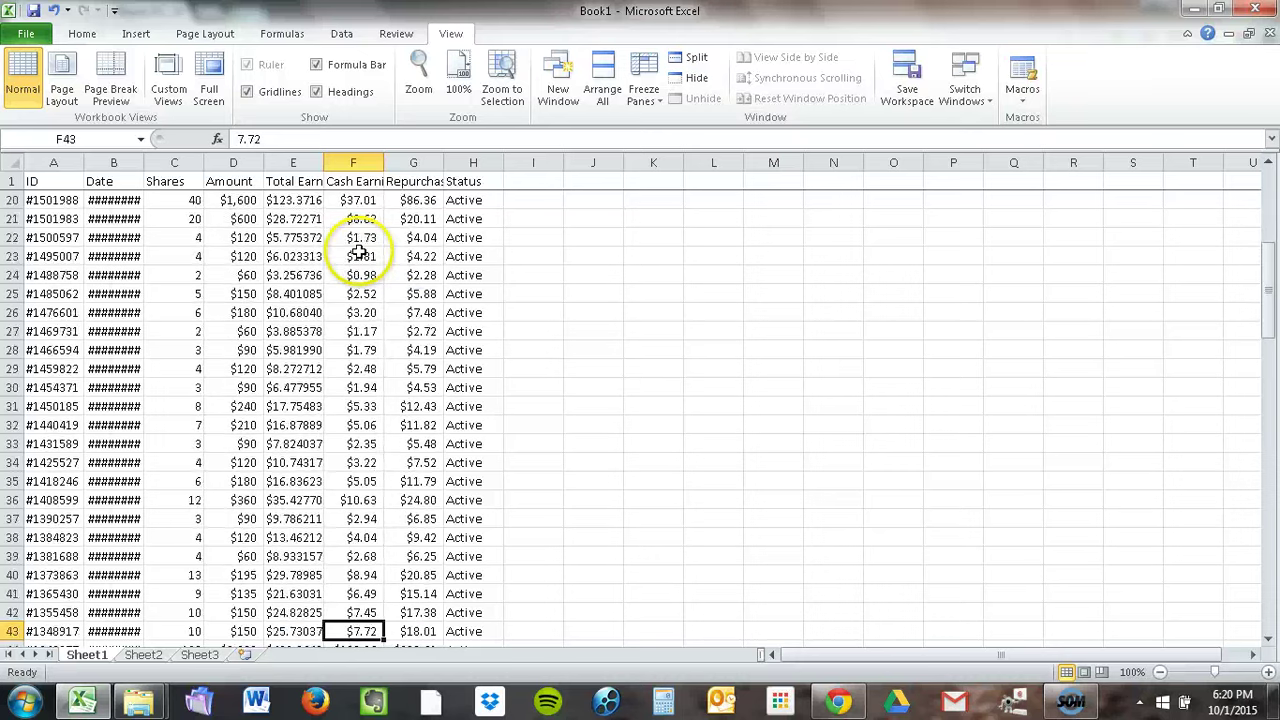
pyautogui.press('Down')
pyautogui.press('Down')
pyautogui.press('Down')
pyautogui.press('Down')
pyautogui.press('Down')
pyautogui.press('Down')
pyautogui.press('Down')
pyautogui.press('Down')
pyautogui.press('Down')
pyautogui.press('Down')
pyautogui.press('Down')
pyautogui.press('Down')
pyautogui.press('Down')
pyautogui.press('Down')
pyautogui.press('Down')
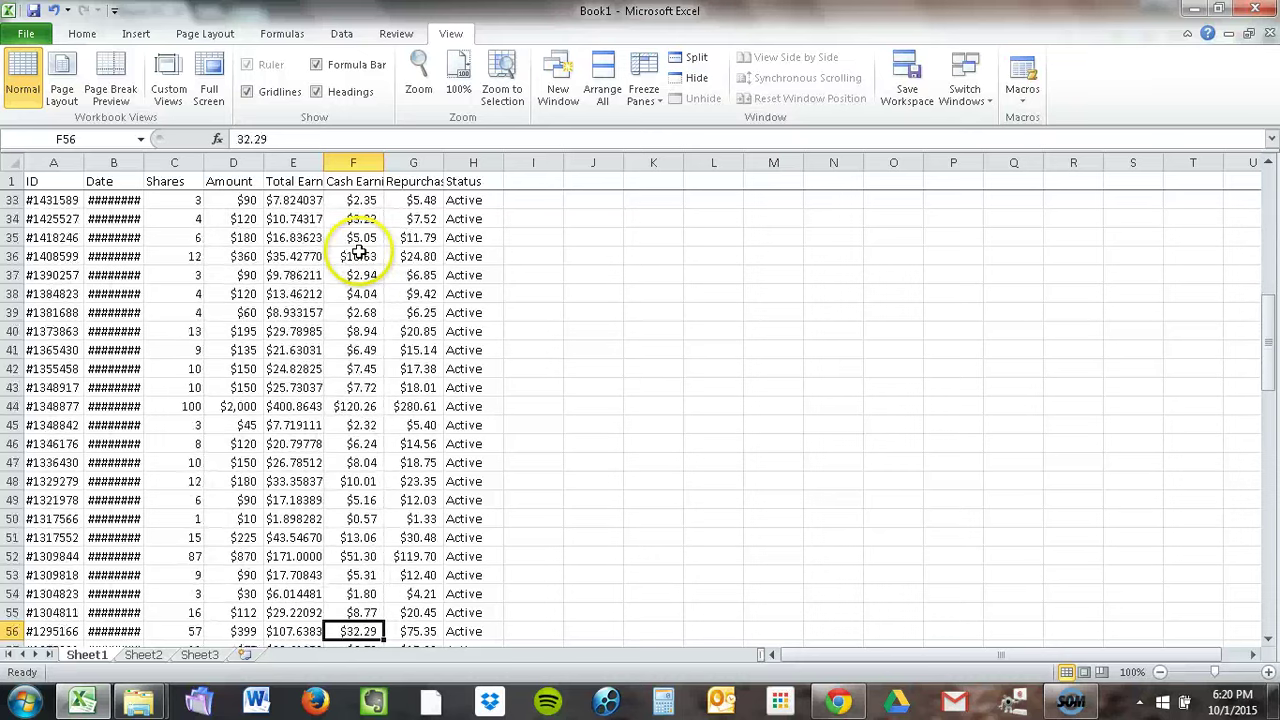
pyautogui.press('Down')
pyautogui.press('Down')
pyautogui.press('Down')
pyautogui.press('Down')
pyautogui.press('Down')
pyautogui.press('Down')
pyautogui.press('Down')
pyautogui.press('Down')
pyautogui.press('Down')
pyautogui.press('Down')
pyautogui.press('Down')
pyautogui.press('Down')
pyautogui.press('Down')
pyautogui.press('Down')
pyautogui.press('Down')
pyautogui.press('Down')
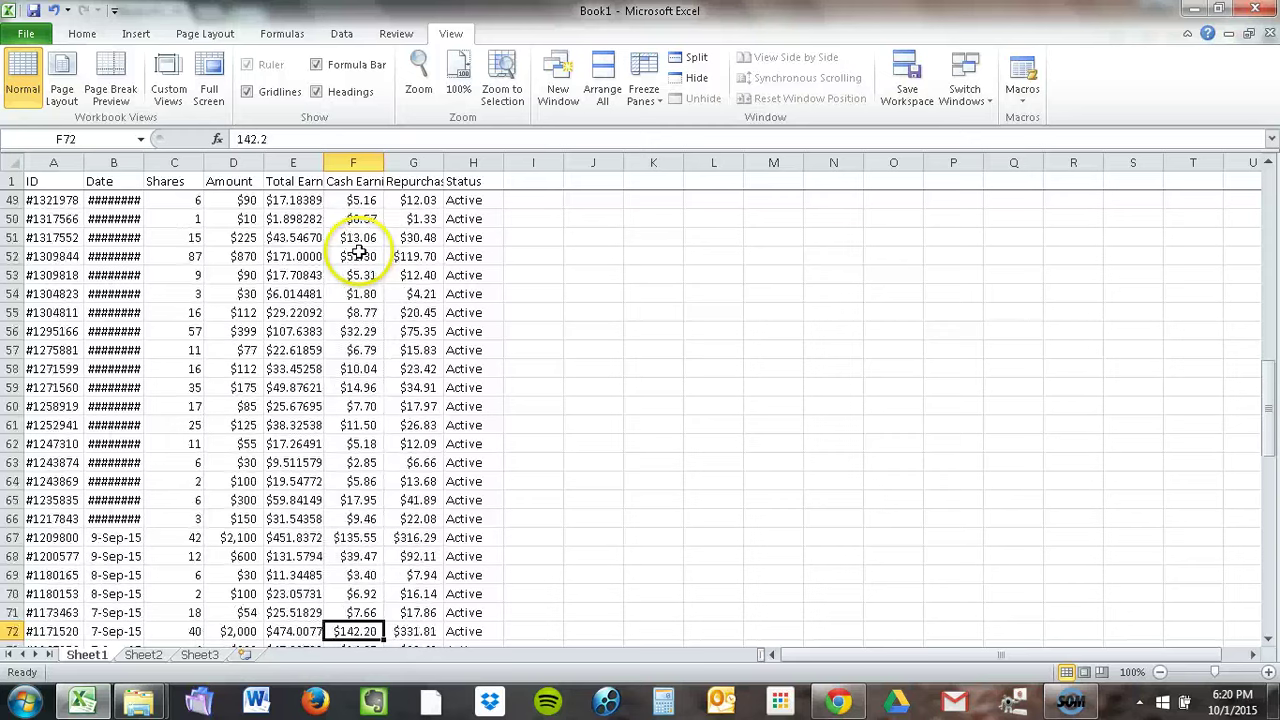
pyautogui.press('Down')
pyautogui.press('Down')
pyautogui.press('Down')
pyautogui.press('Down')
pyautogui.press('Down')
pyautogui.press('Down')
pyautogui.press('Down')
pyautogui.press('Down')
pyautogui.press('Down')
pyautogui.press('Down')
pyautogui.press('Down')
pyautogui.press('Down')
pyautogui.press('Down')
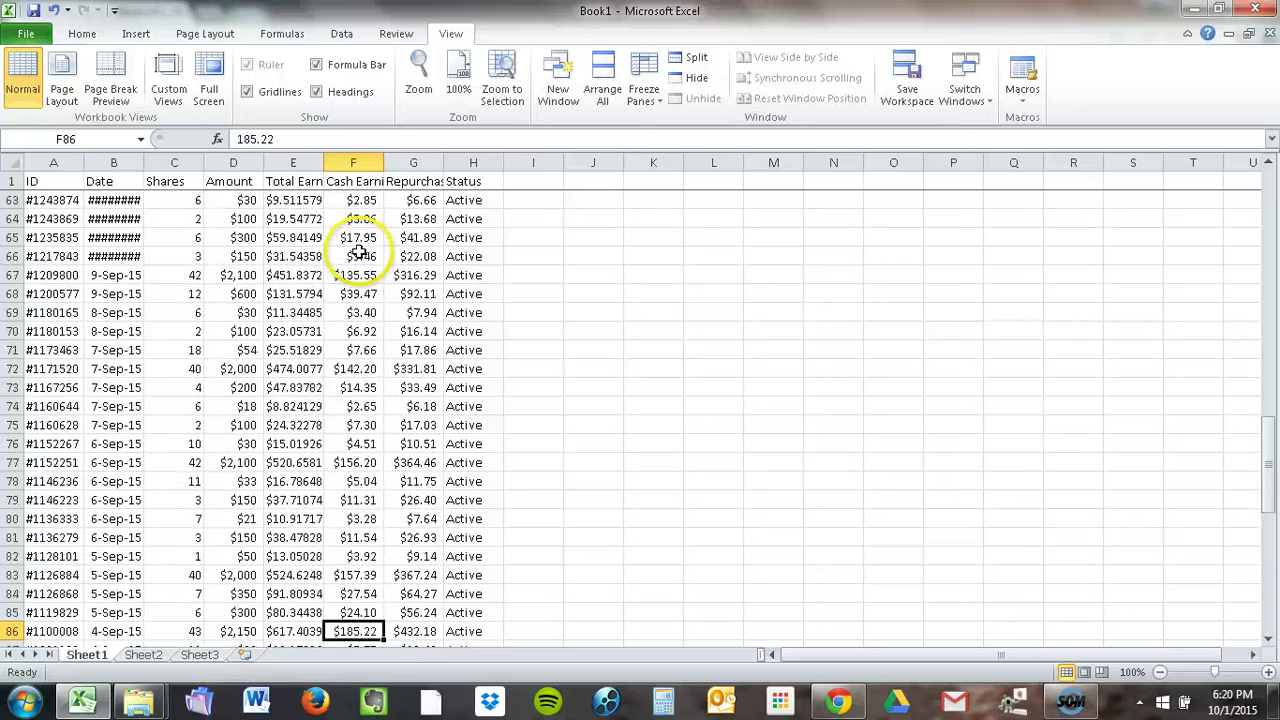
pyautogui.press('Down')
pyautogui.press('Down')
pyautogui.press('Down')
pyautogui.press('Down')
pyautogui.press('Down')
pyautogui.press('Down')
pyautogui.press('Down')
pyautogui.press('Down')
pyautogui.press('Down')
pyautogui.press('Down')
pyautogui.press('Down')
pyautogui.press('Down')
pyautogui.press('Down')
pyautogui.press('Down')
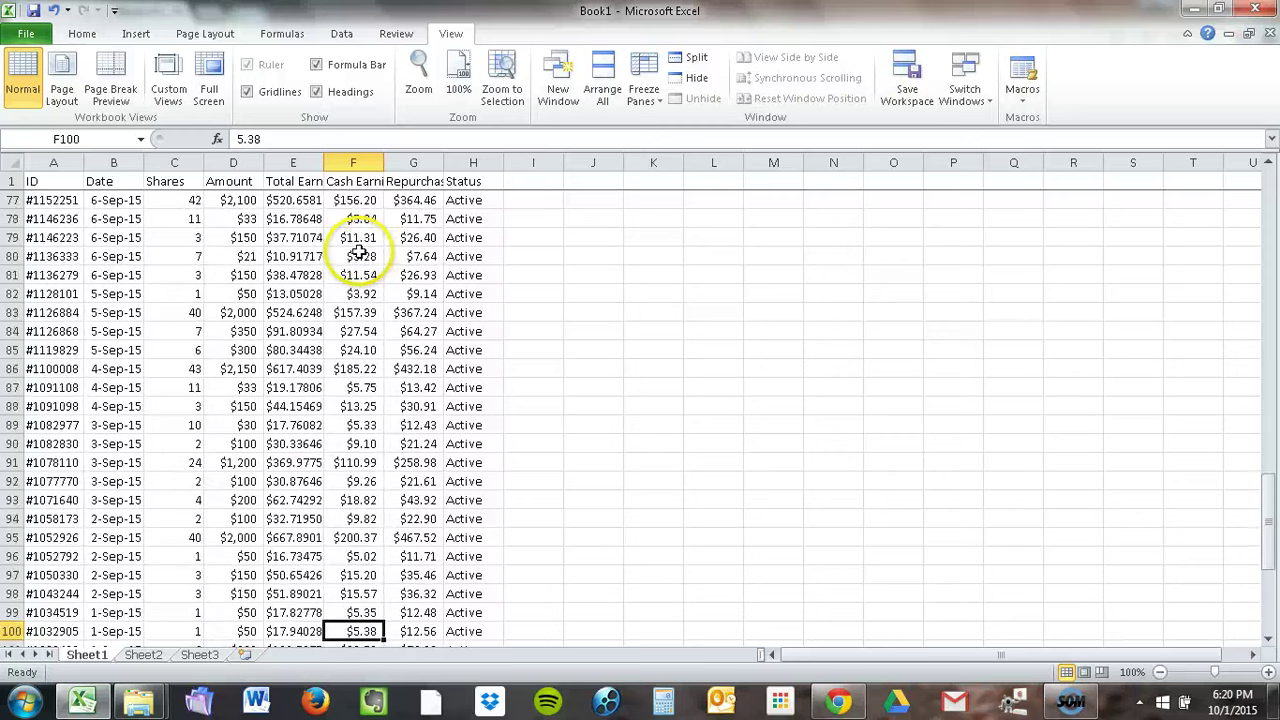
pyautogui.press('Down')
pyautogui.press('Down')
pyautogui.press('Down')
pyautogui.press('Down')
pyautogui.press('Down')
pyautogui.press('Down')
pyautogui.press('Down')
pyautogui.press('Down')
pyautogui.press('Down')
pyautogui.press('Down')
pyautogui.press('Down')
pyautogui.press('Down')
pyautogui.press('Down')
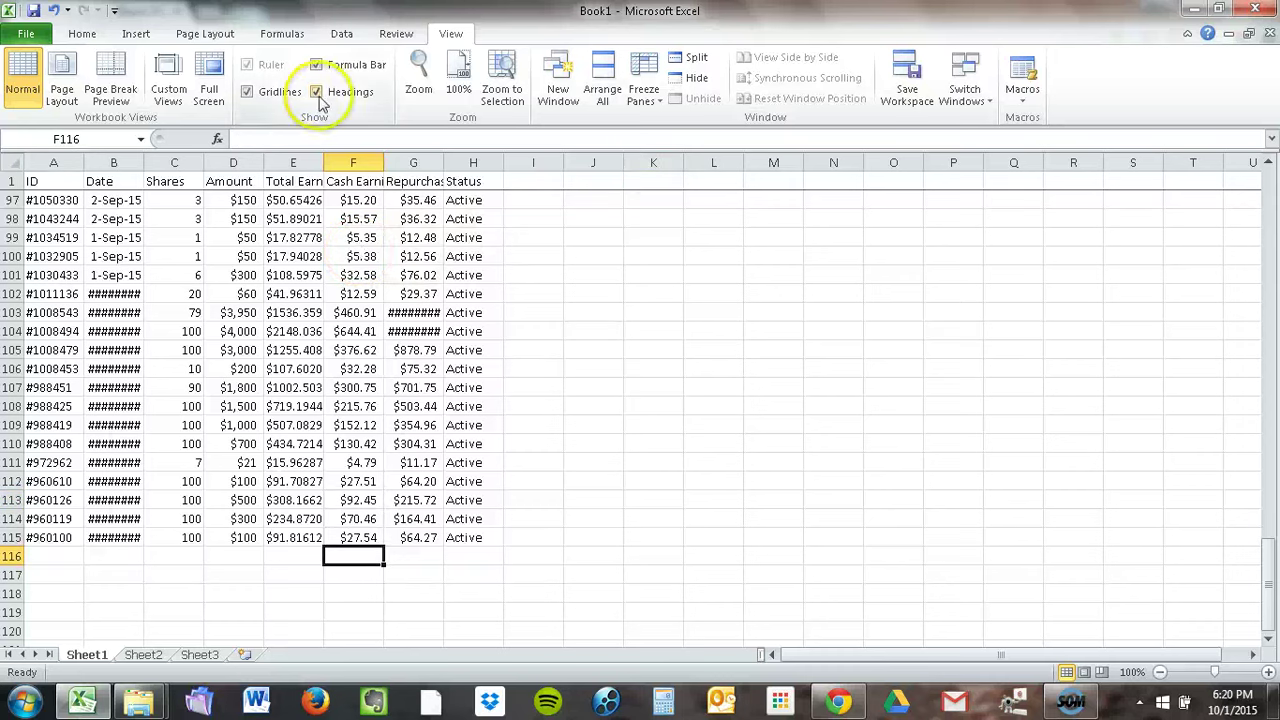
pyautogui.click(82, 36)
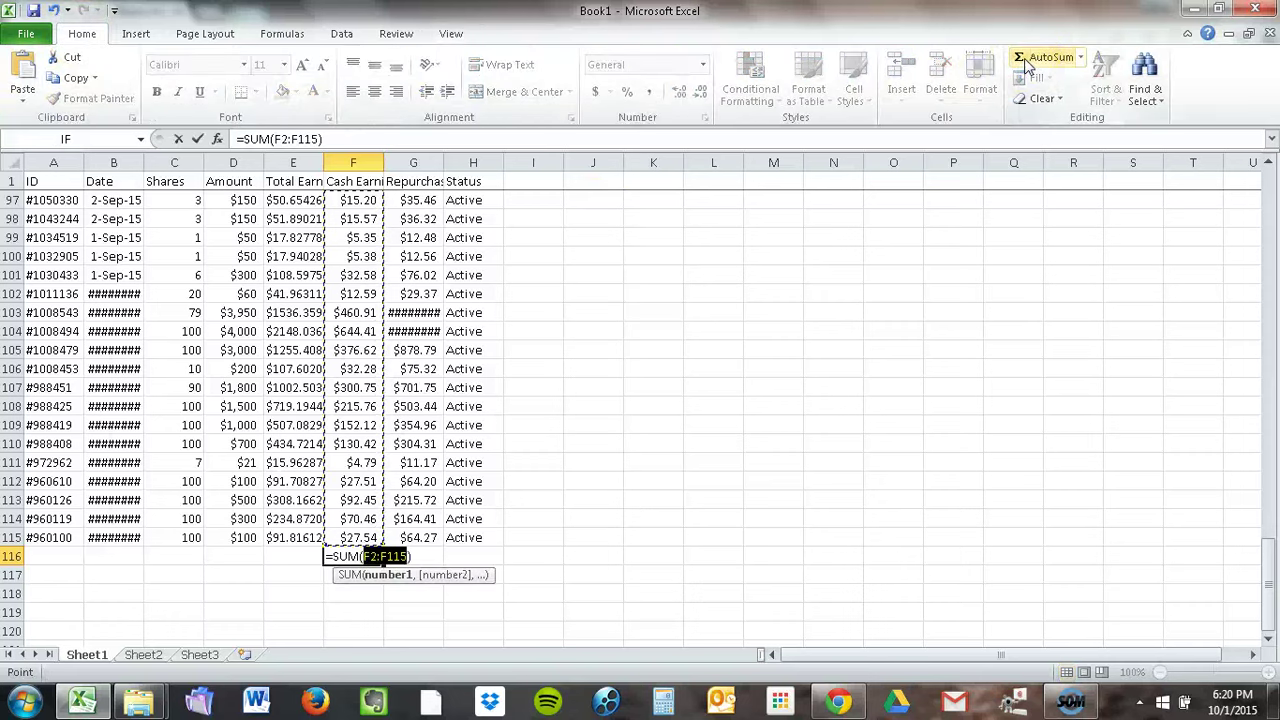
pyautogui.press('Return')
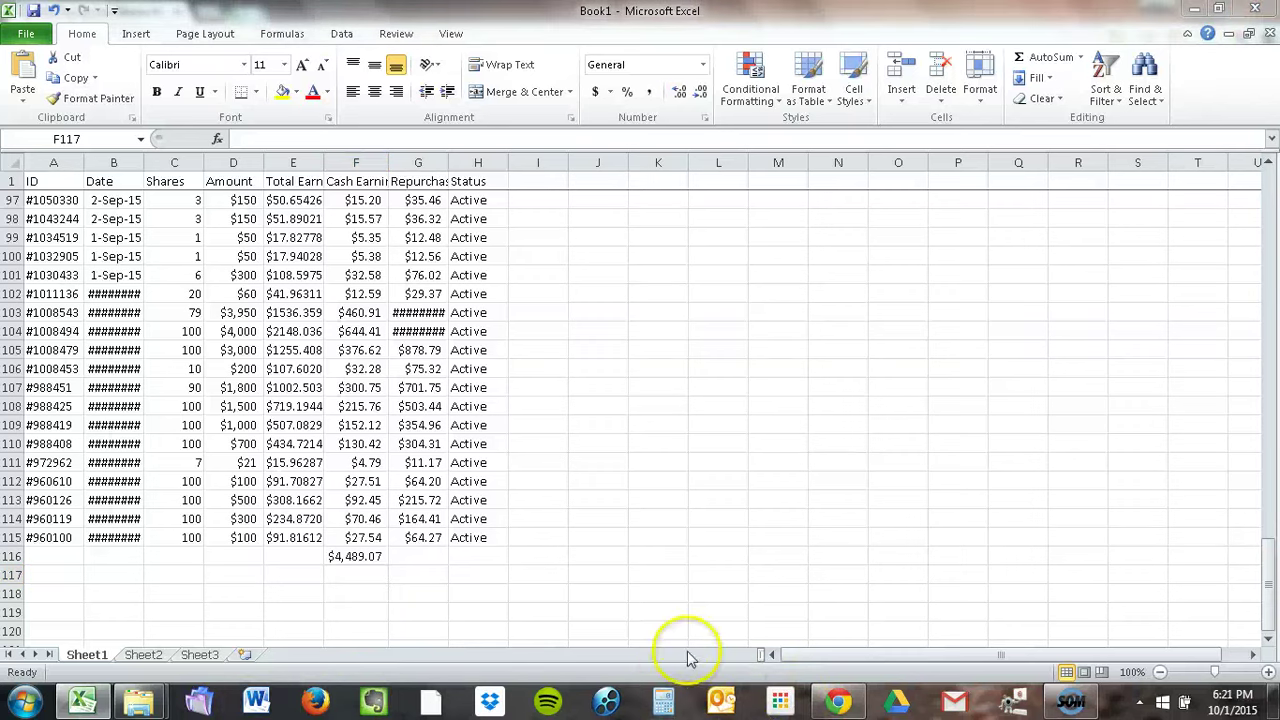
# Switch to Calculator and multiply 150 by 30
pyautogui.click(664, 703)
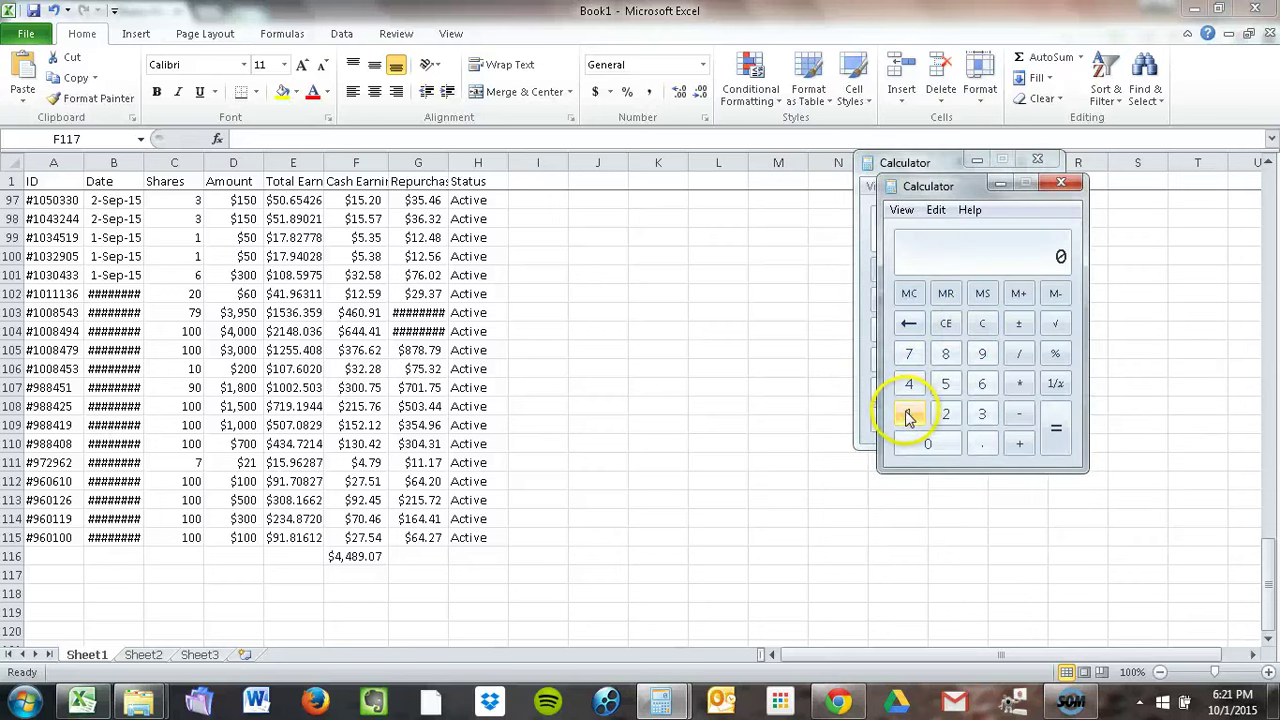
pyautogui.click(908, 415)
pyautogui.click(945, 384)
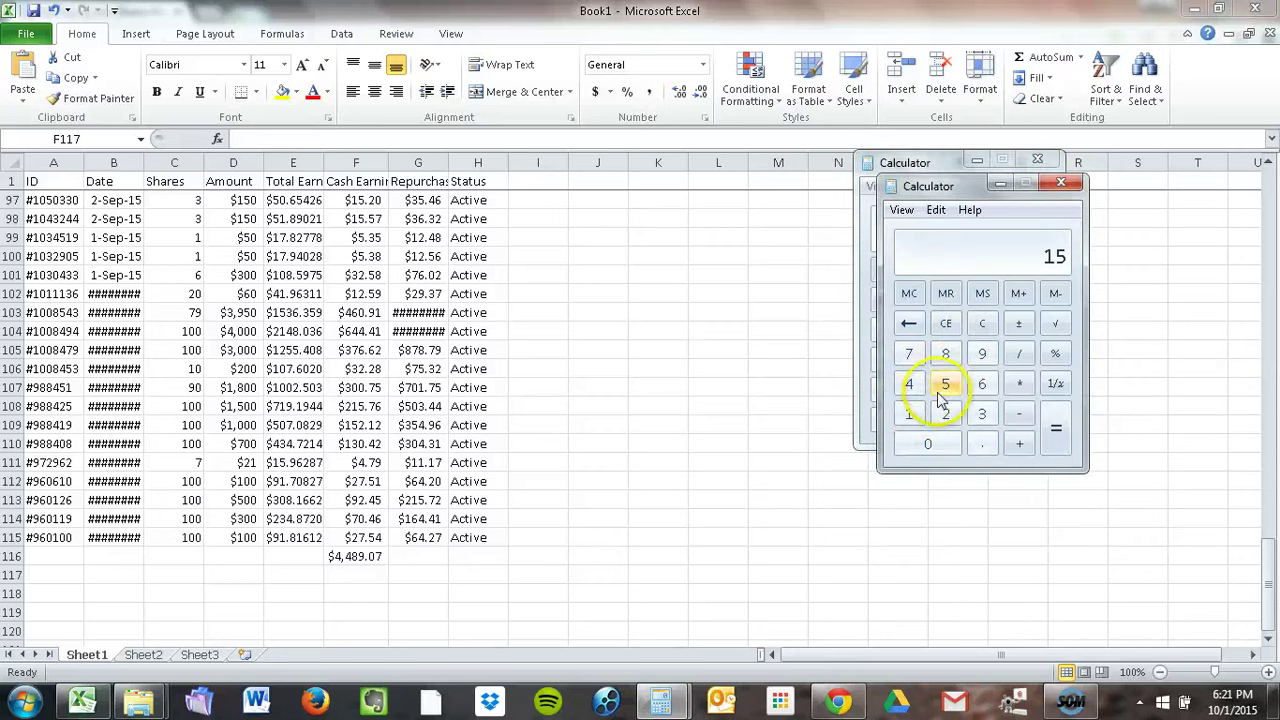
pyautogui.press('0')
pyautogui.click(1019, 384)
pyautogui.click(982, 414)
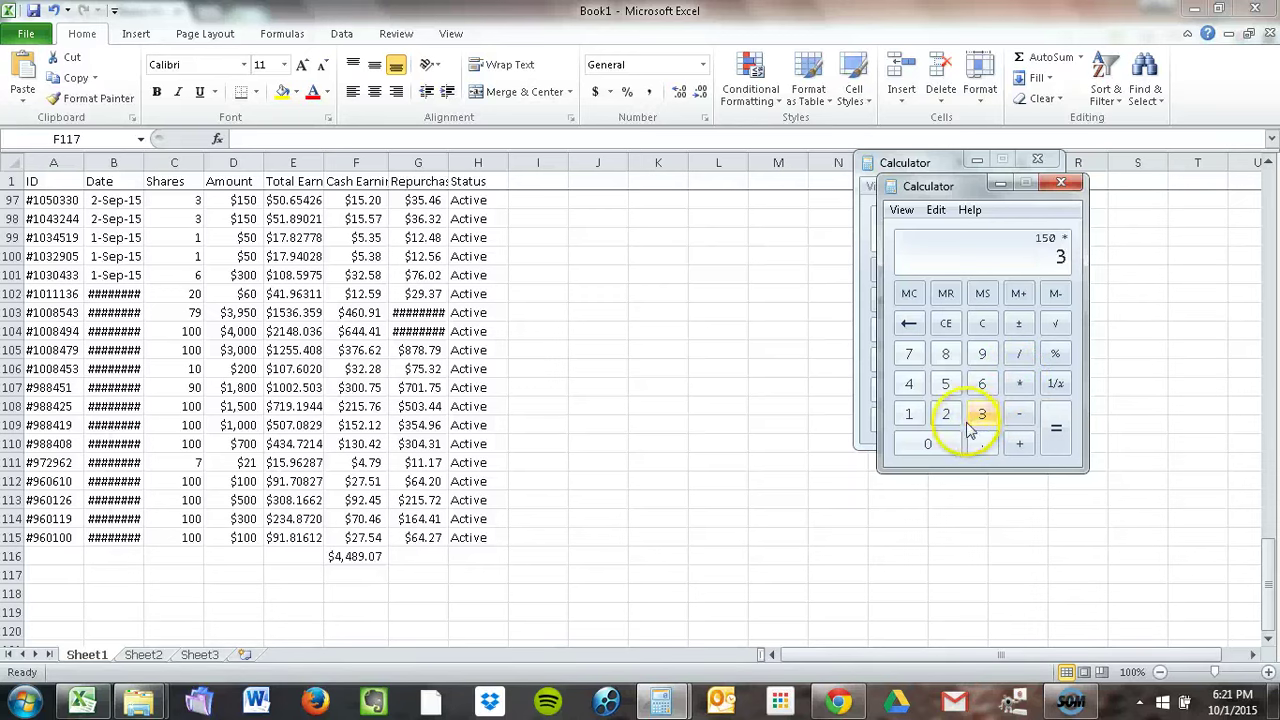
pyautogui.click(955, 444)
pyautogui.click(1053, 445)
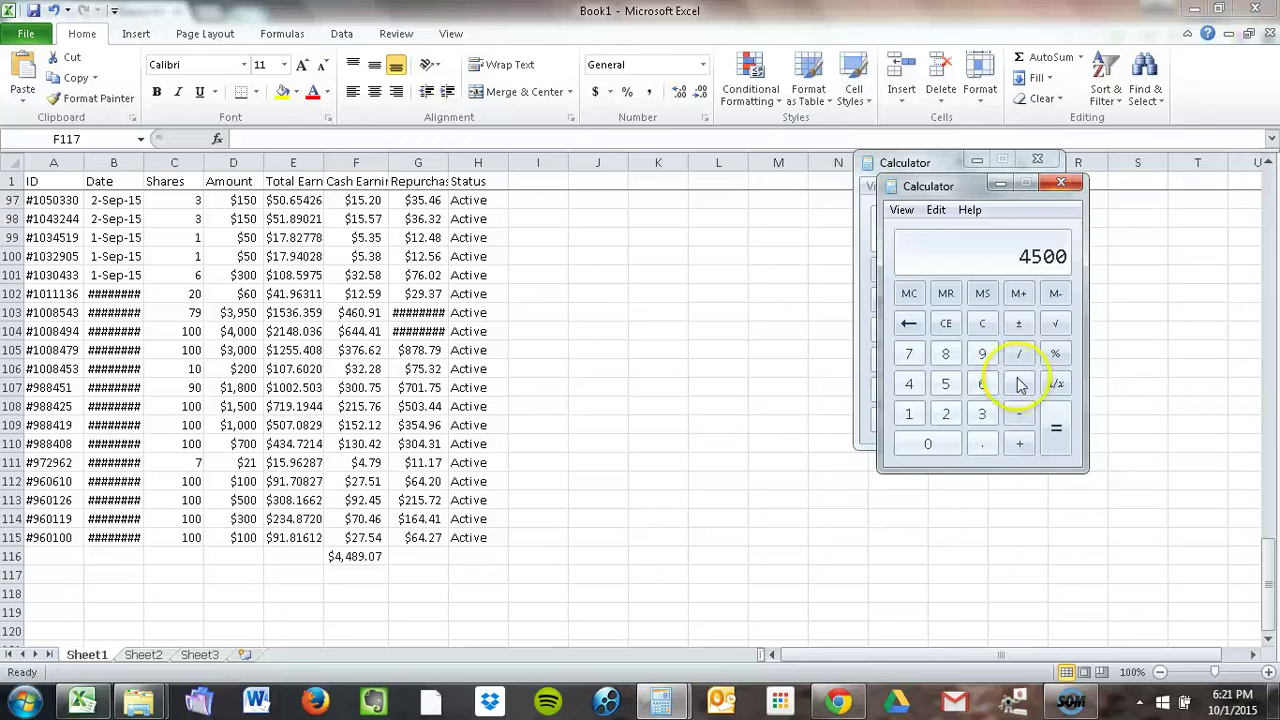
pyautogui.moveTo(1072, 705)
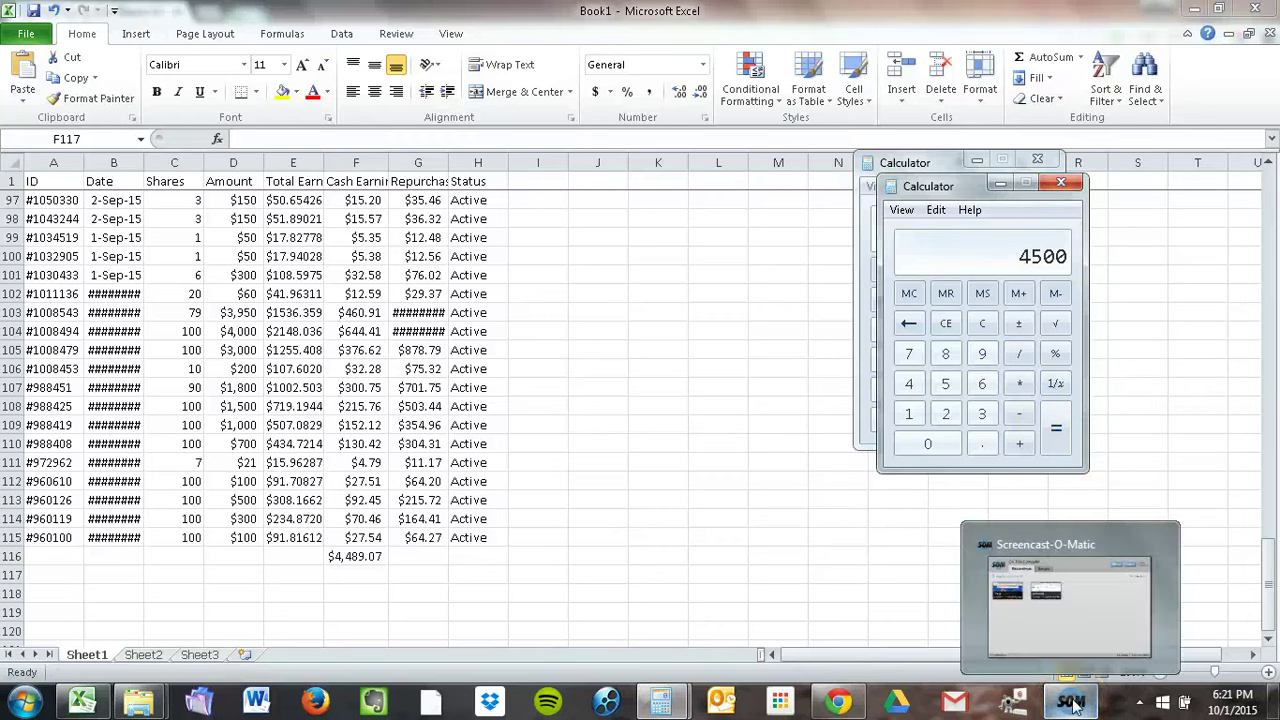